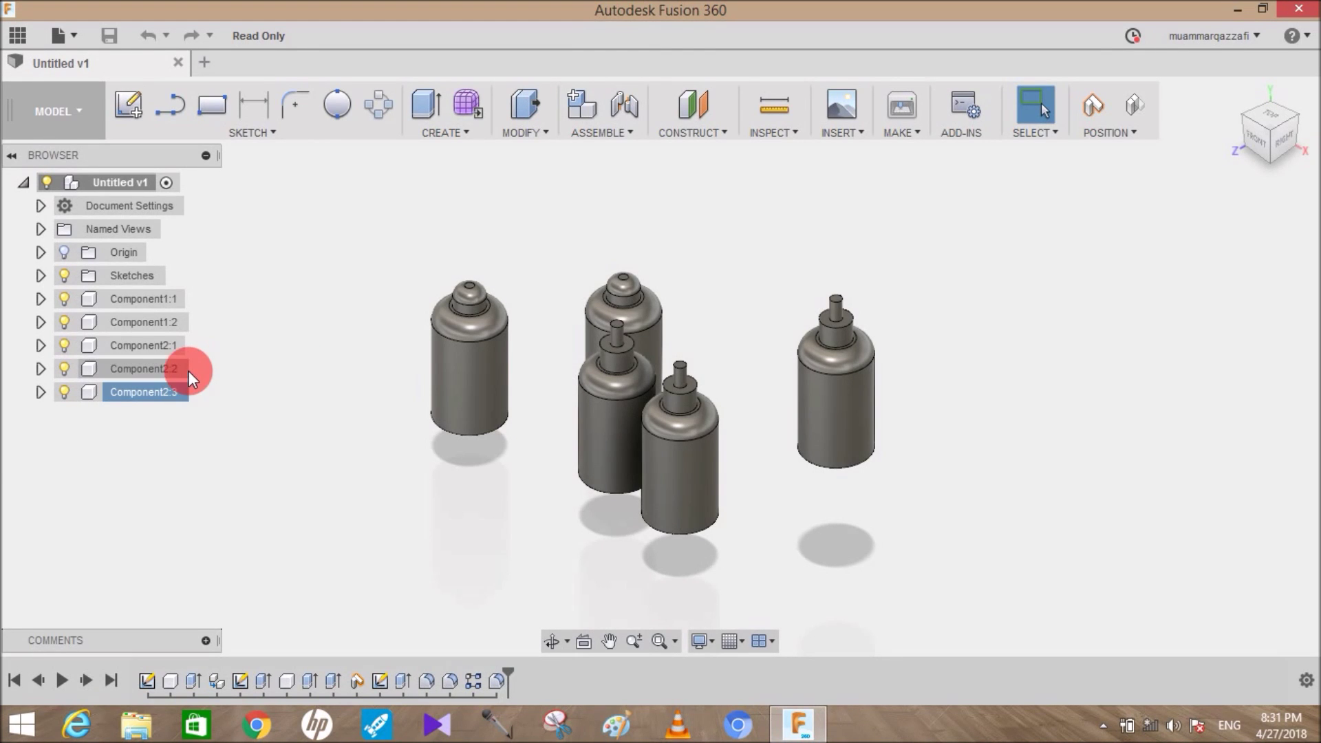
# Deselect Component2:3 and show the canvas context menu listing Paste and Paste New.
pyautogui.click(239, 457)
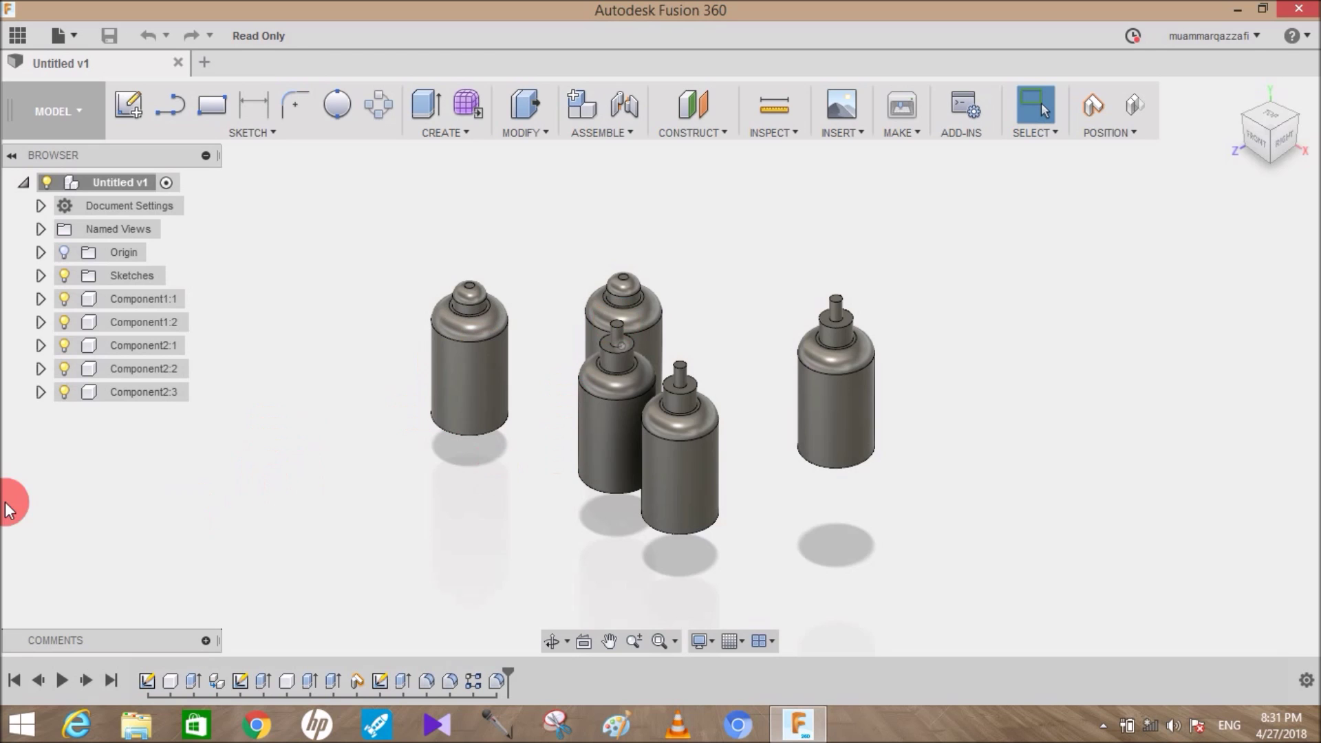
pyautogui.rightClick(108, 460)
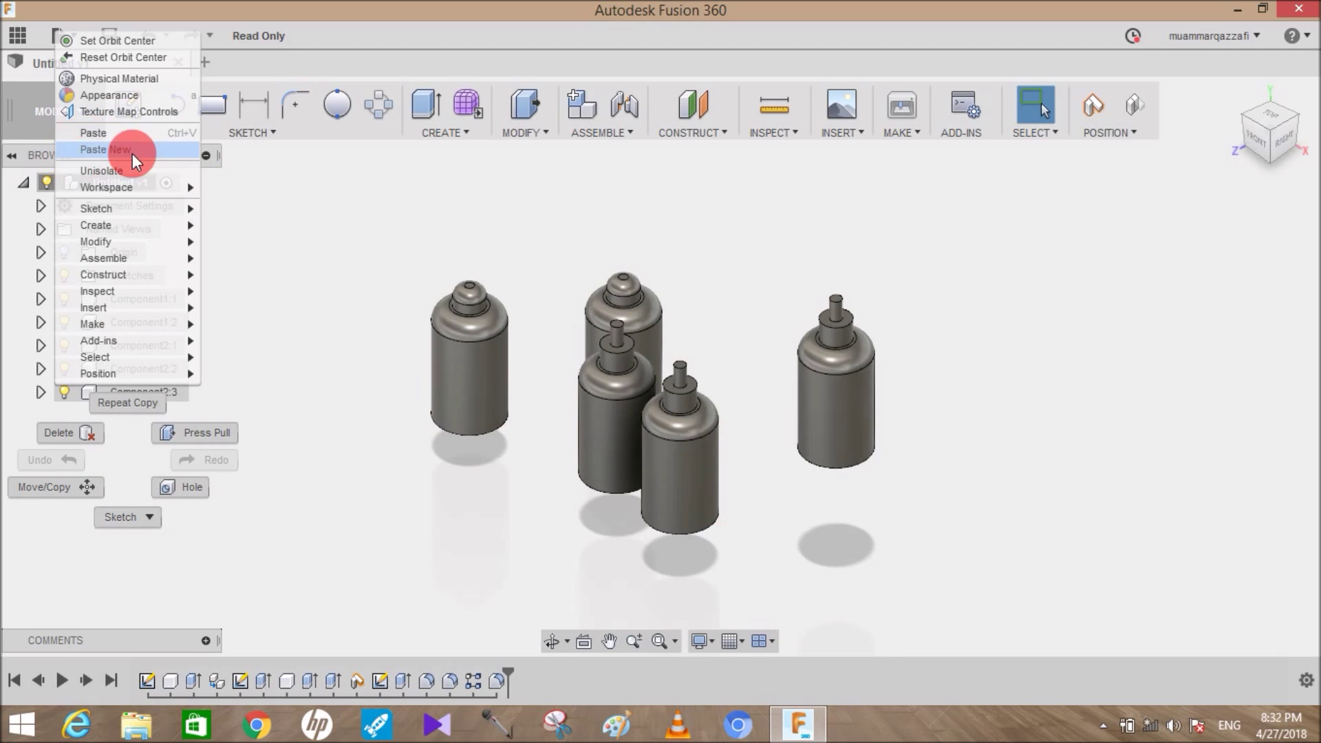
# Start a new design and sketch a 2-point circle at the origin on the bottom plane.
pyautogui.click(375, 205)
pyautogui.click(202, 62)
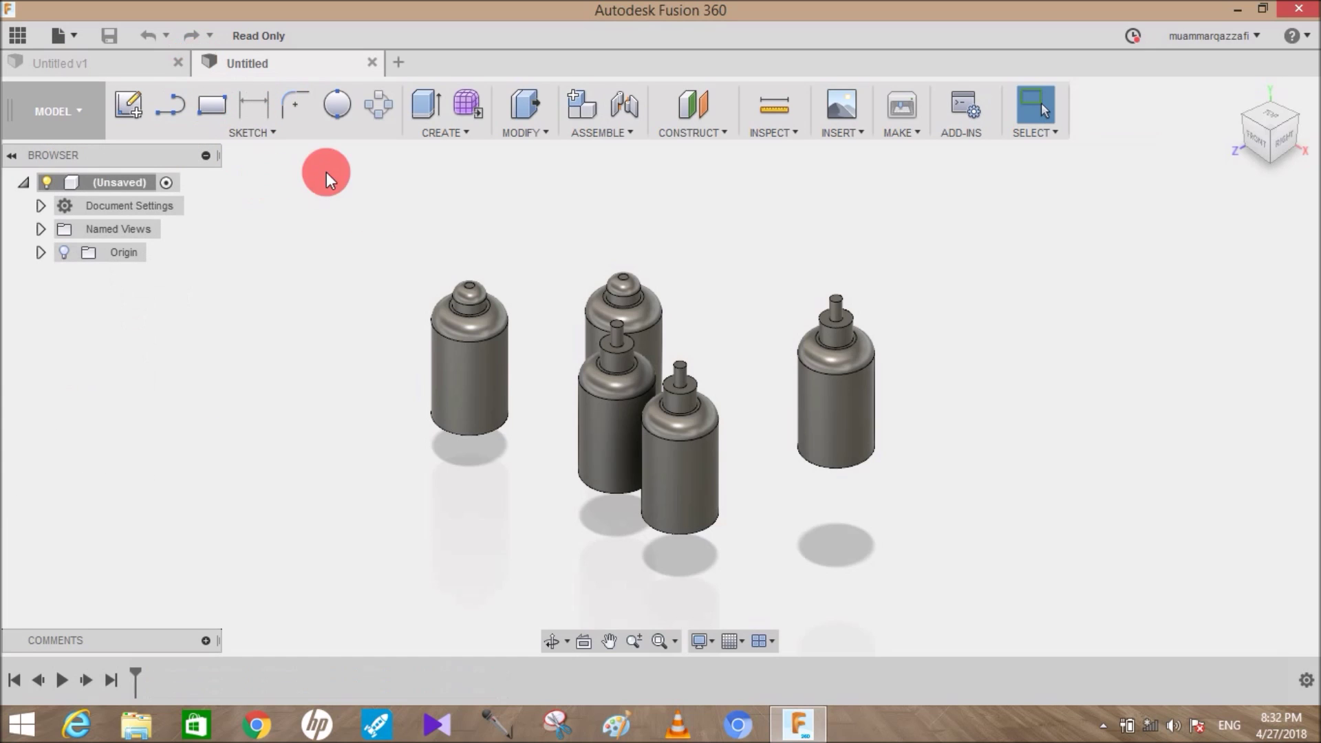
pyautogui.click(335, 108)
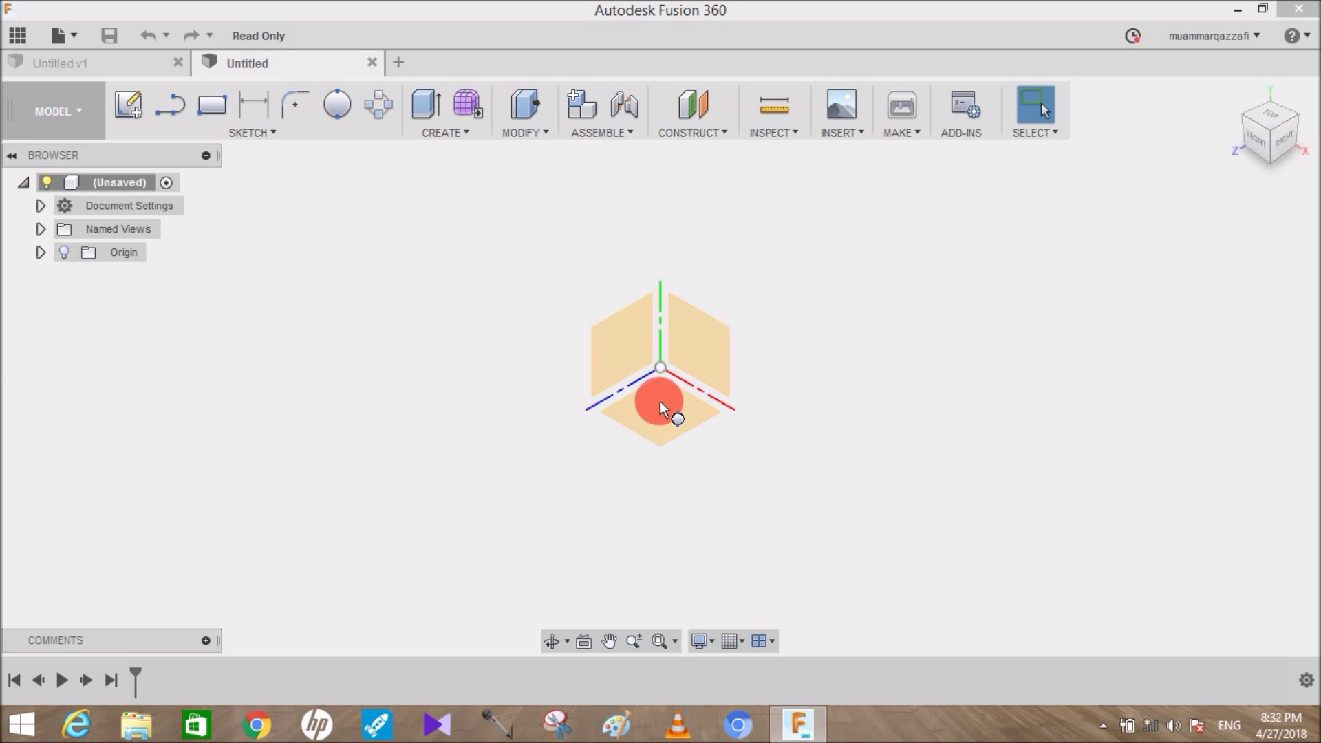
pyautogui.click(660, 401)
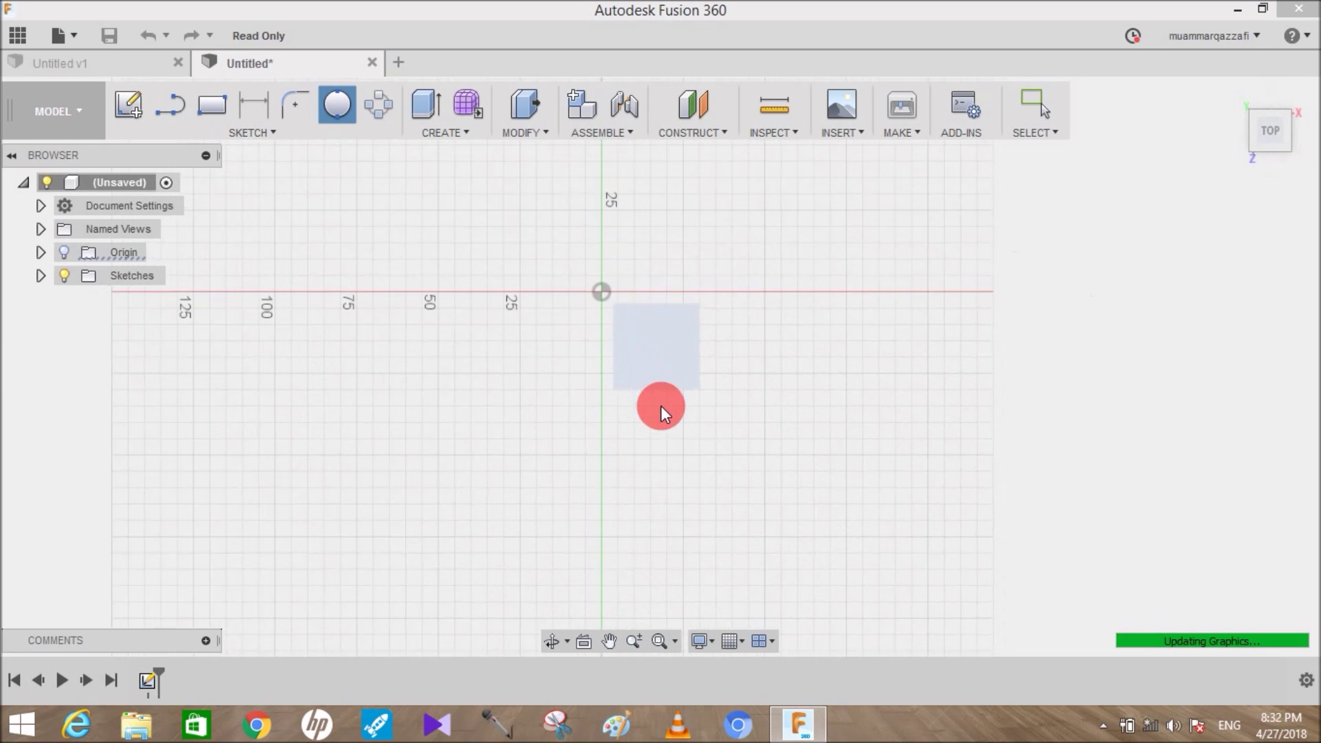
pyautogui.click(657, 399)
pyautogui.click(612, 305)
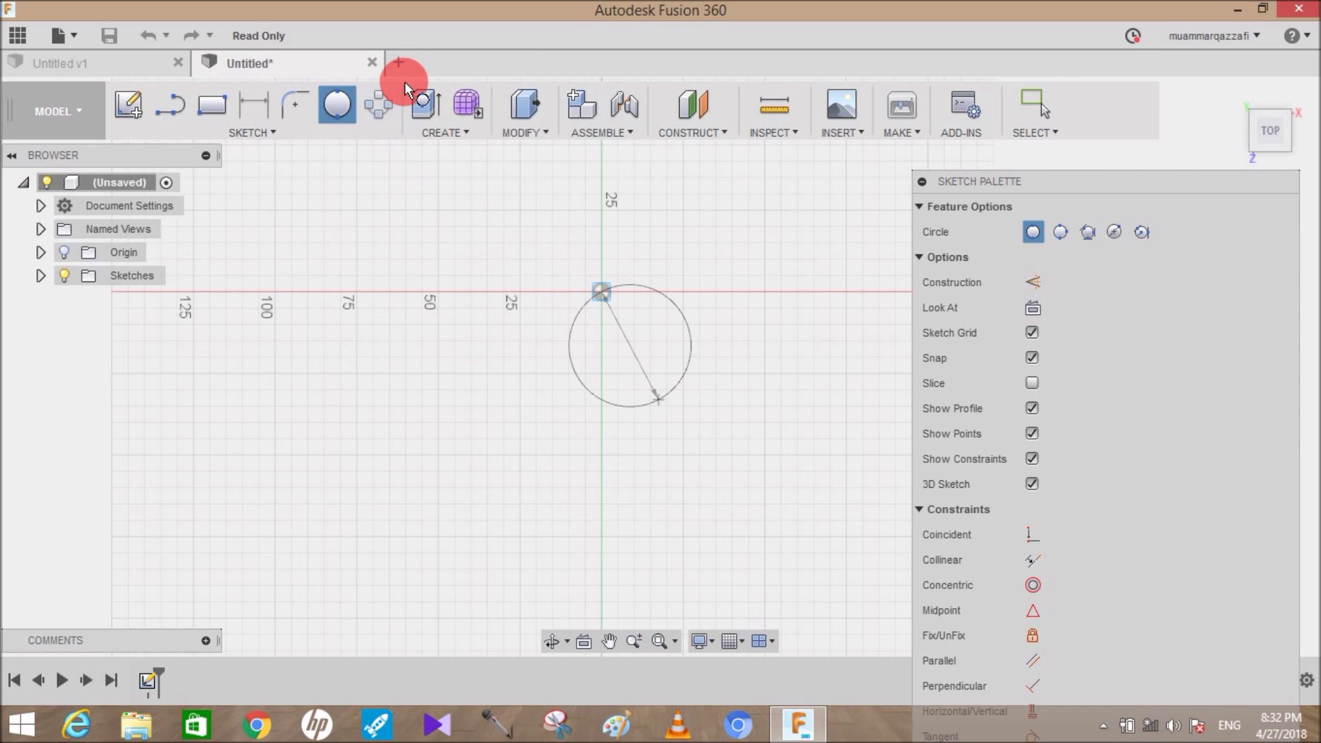
# Extrude the circle 60 mm into a solid cylinder.
pyautogui.click(424, 103)
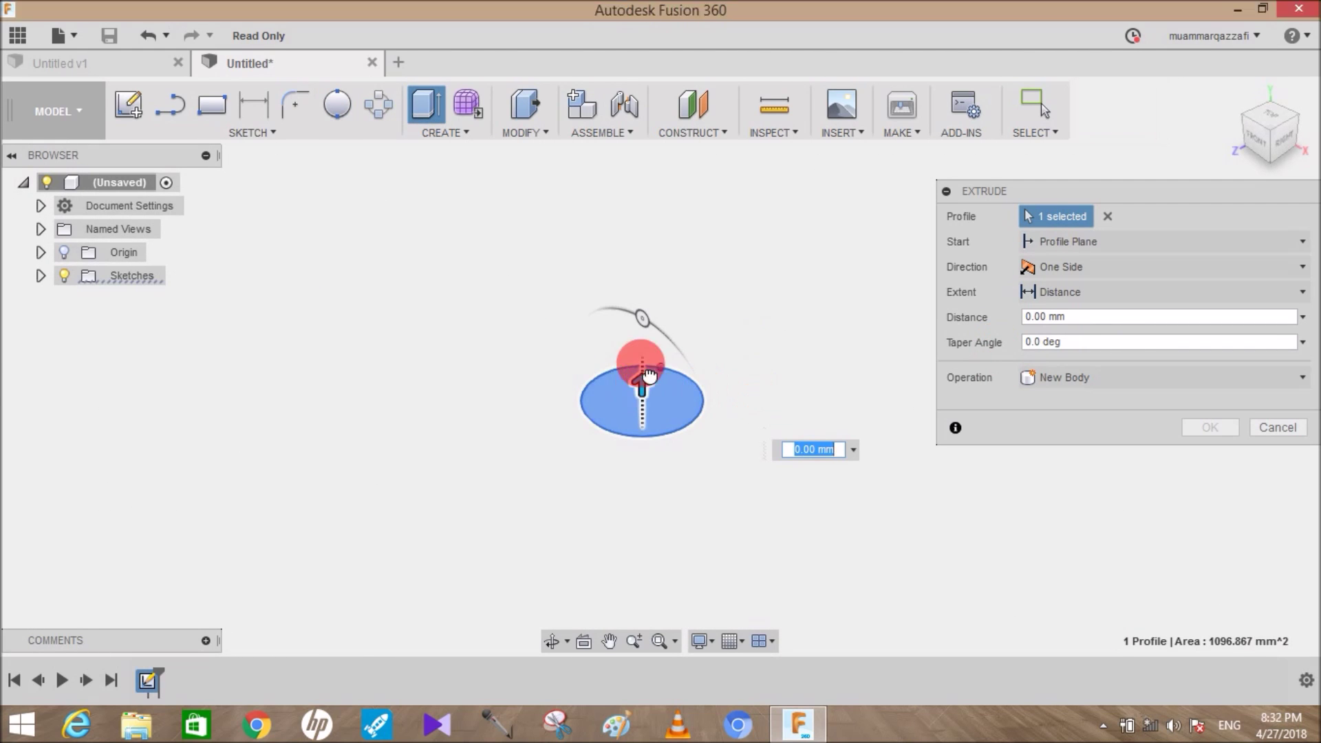
pyautogui.moveTo(649, 375); pyautogui.dragTo(633, 265)
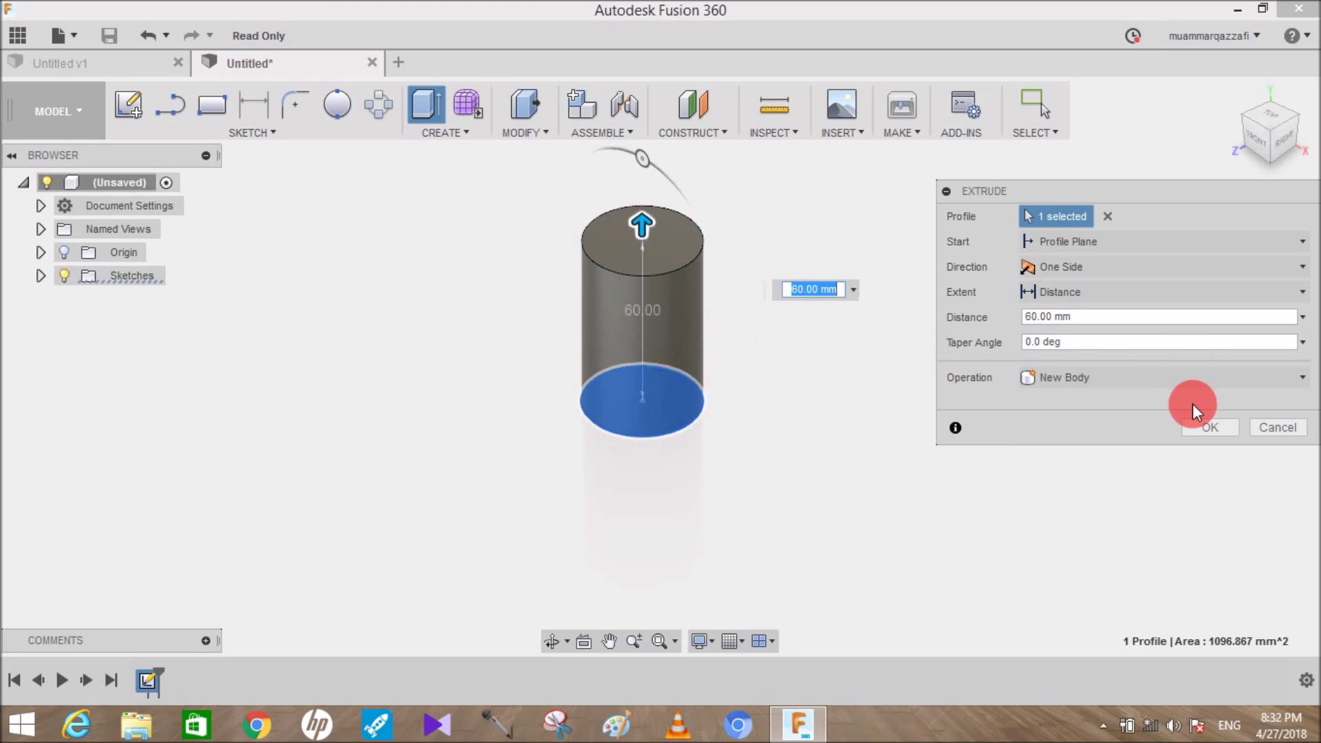
pyautogui.click(1209, 428)
# Turn the cylinder's Body1 into Component1:1 using Create Components from Bodies.
pyautogui.moveTo(834, 348); pyautogui.dragTo(649, 412, button='middle')
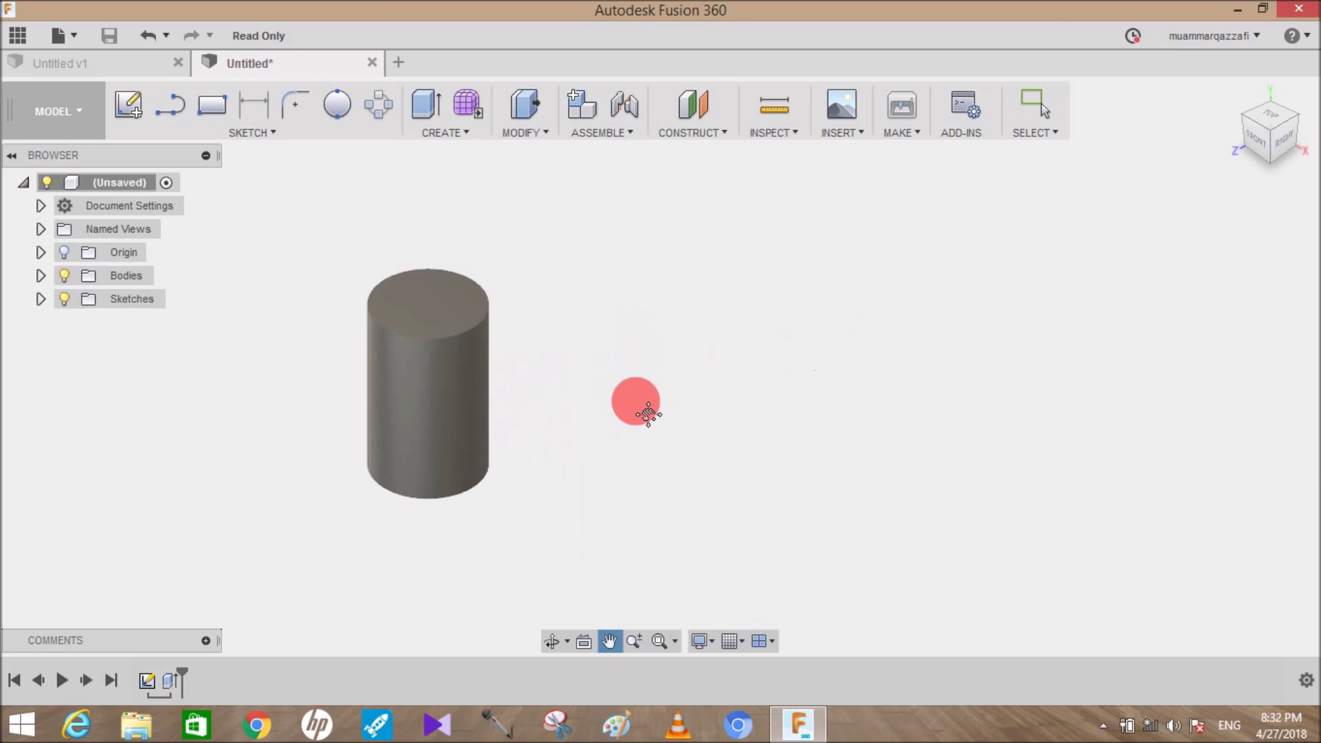
pyautogui.click(42, 276)
pyautogui.click(133, 295)
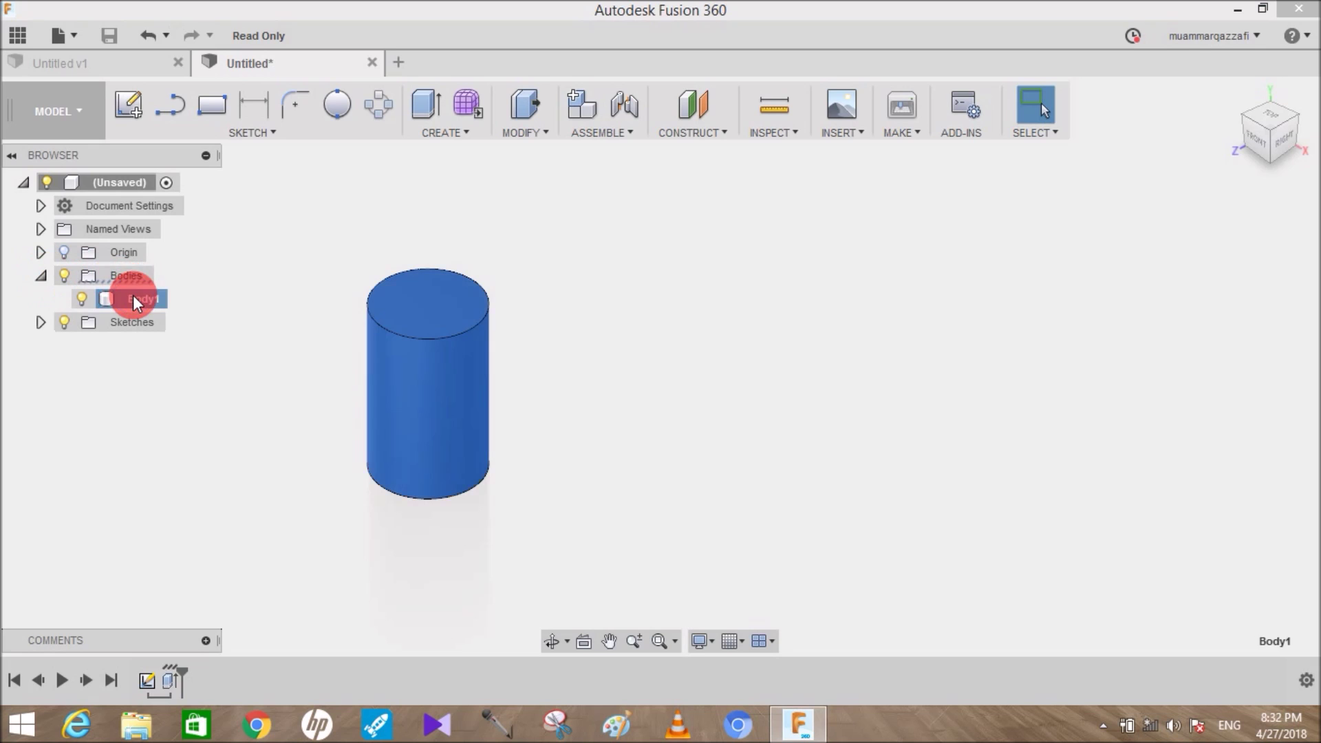
pyautogui.rightClick(133, 295)
pyautogui.press('Escape')
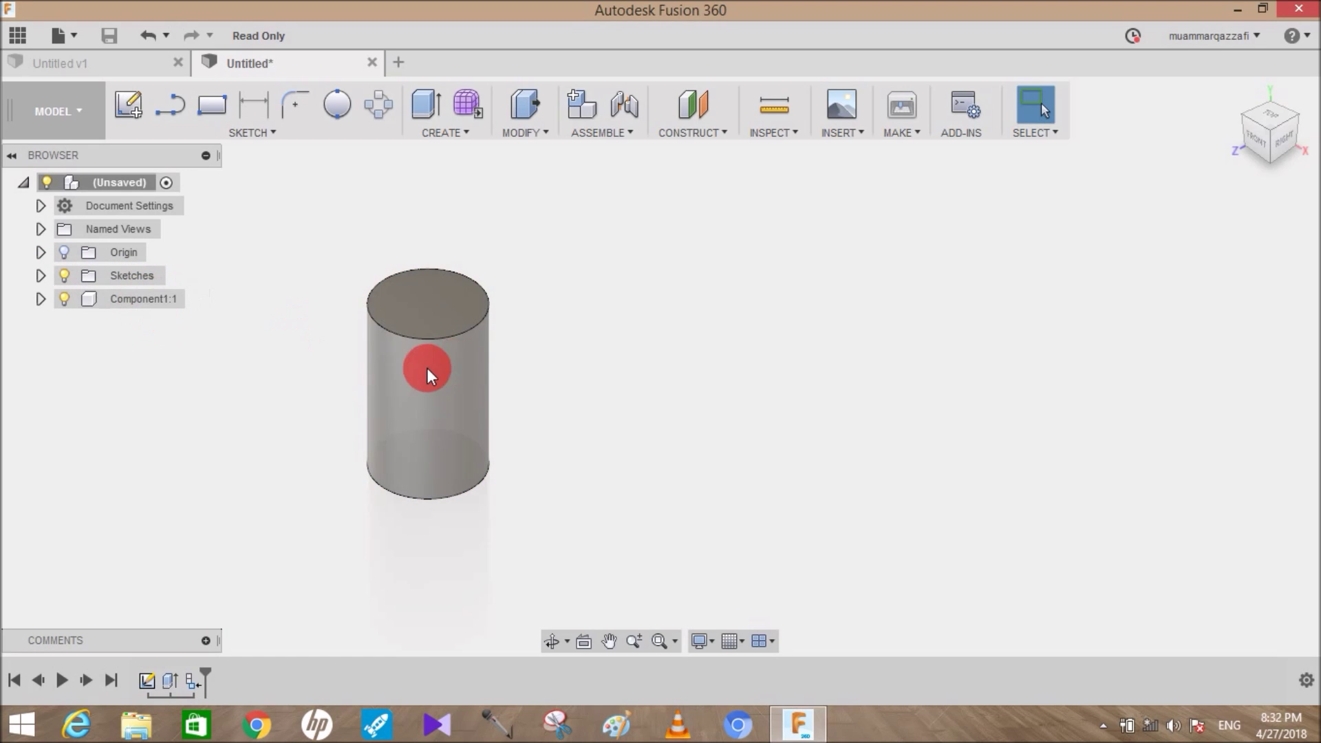
pyautogui.moveTo(426, 367); pyautogui.dragTo(525, 353)
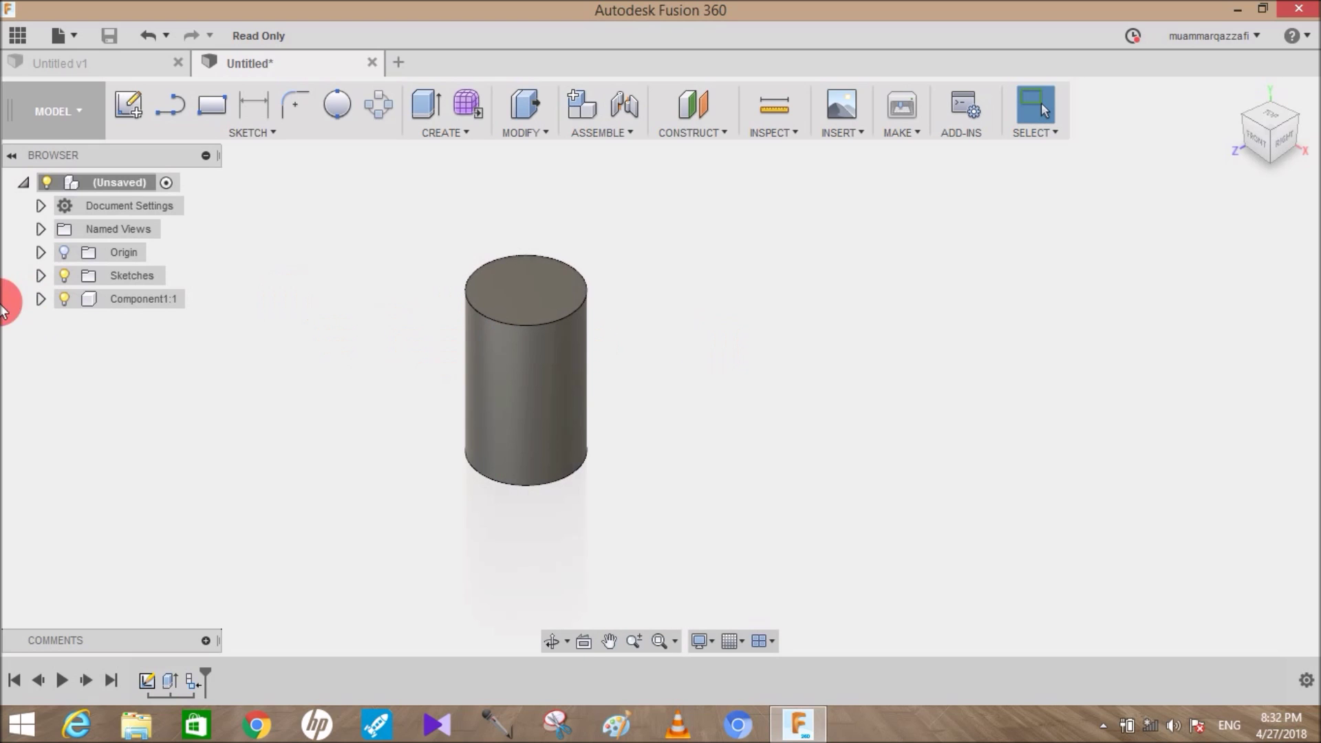
# Copy Component1:1 and paste it as Component1:2, moved 83.226 mm X and 51.806 mm Y.
pyautogui.click(138, 298)
pyautogui.rightClick(137, 298)
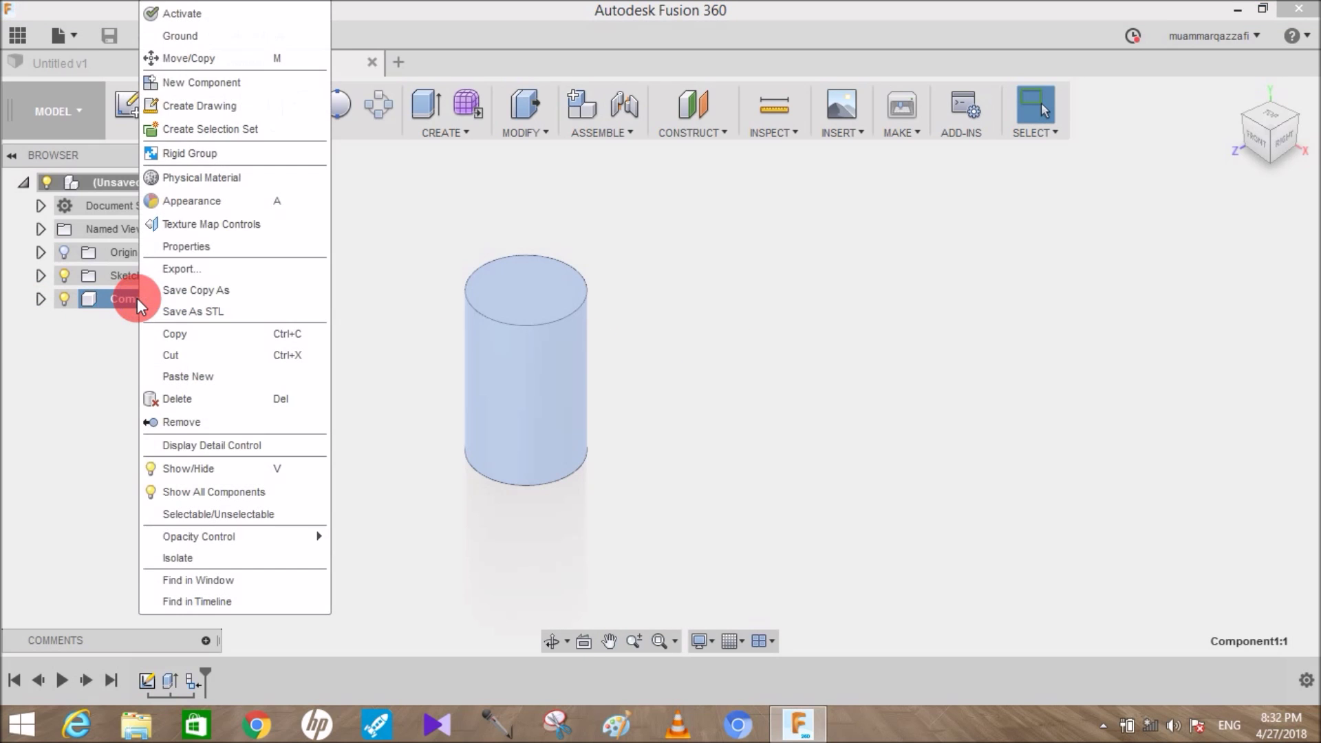
pyautogui.click(208, 336)
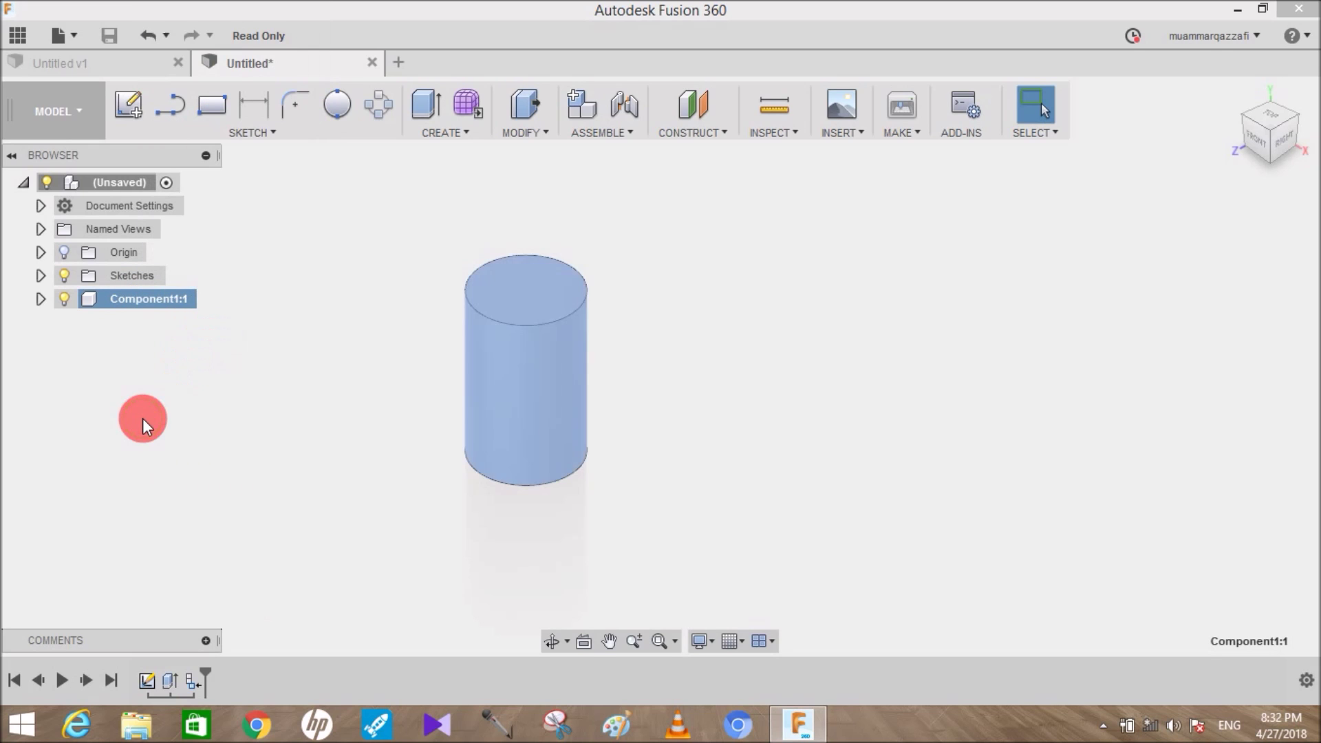
pyautogui.rightClick(98, 381)
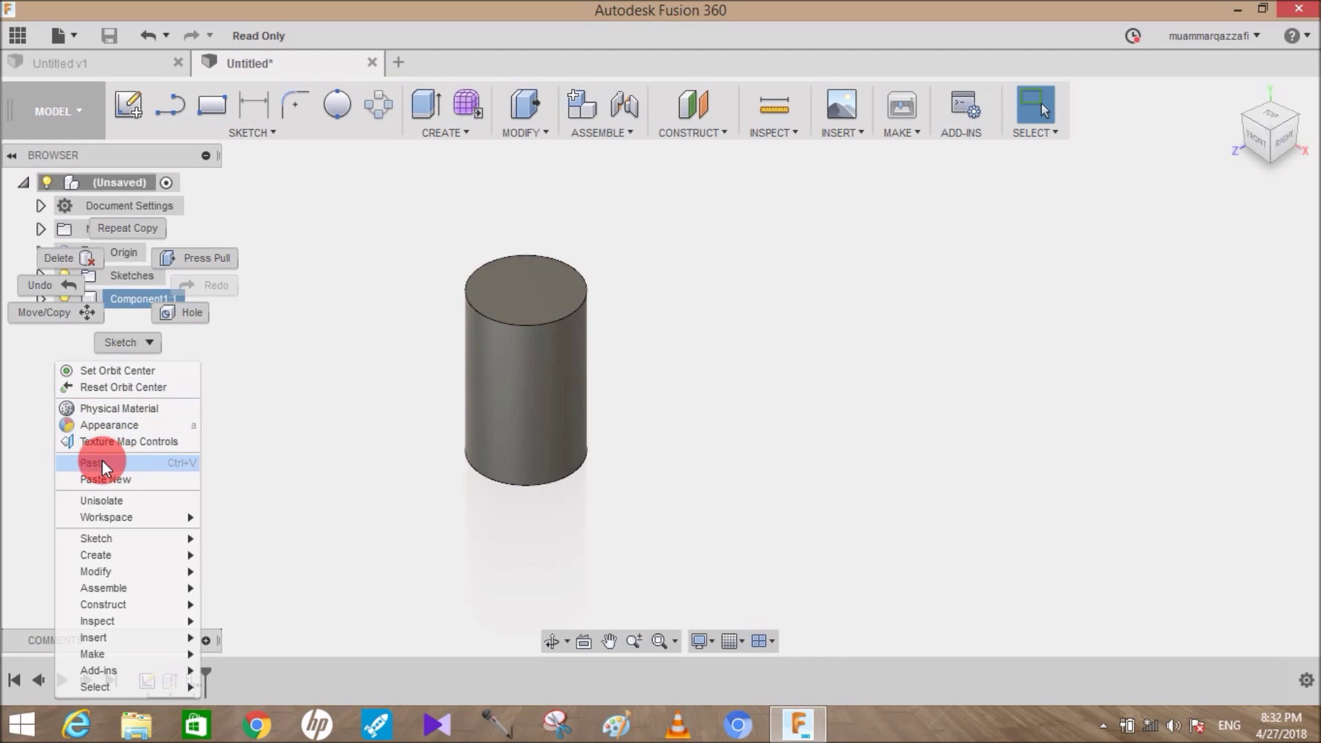
pyautogui.click(149, 458)
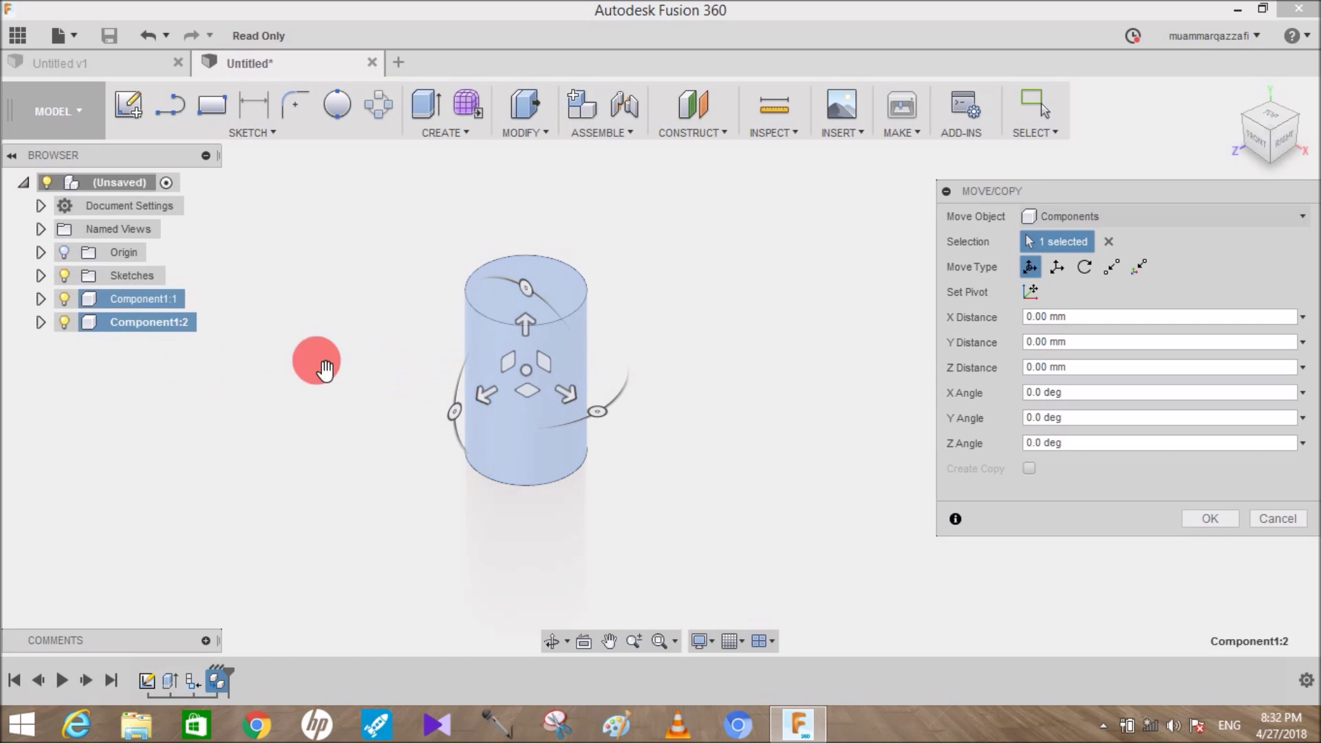
pyautogui.moveTo(558, 366); pyautogui.dragTo(743, 344)
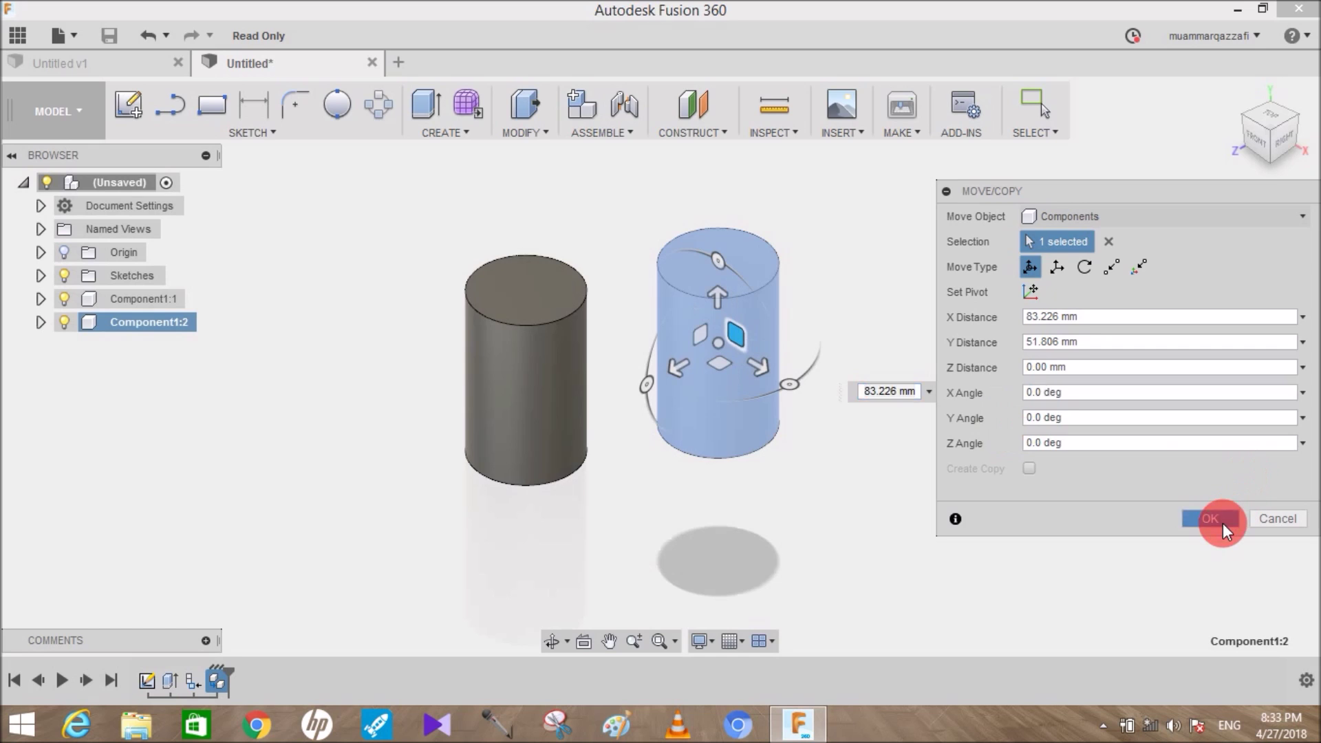
pyautogui.click(1222, 521)
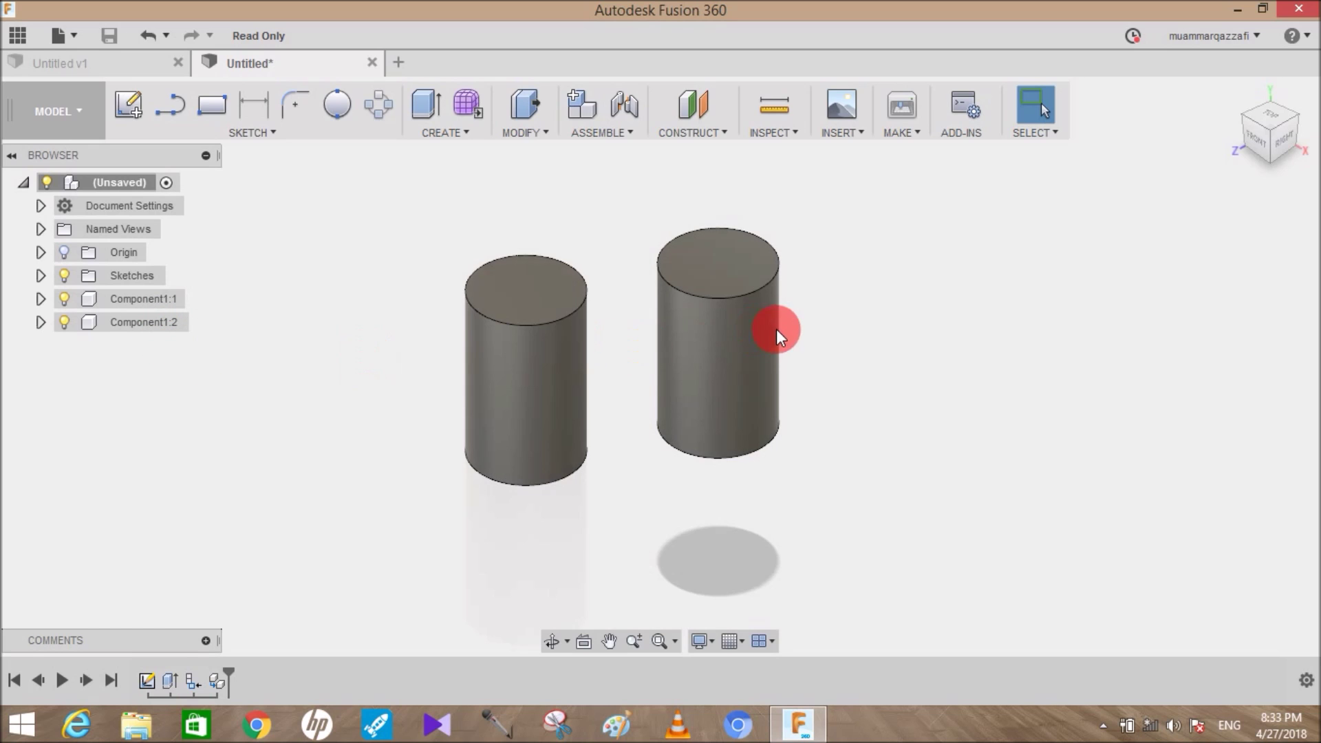
# Round the top edges of both linked cylinders with a 15 mm fillet.
pyautogui.moveTo(783, 345); pyautogui.dragTo(898, 348)
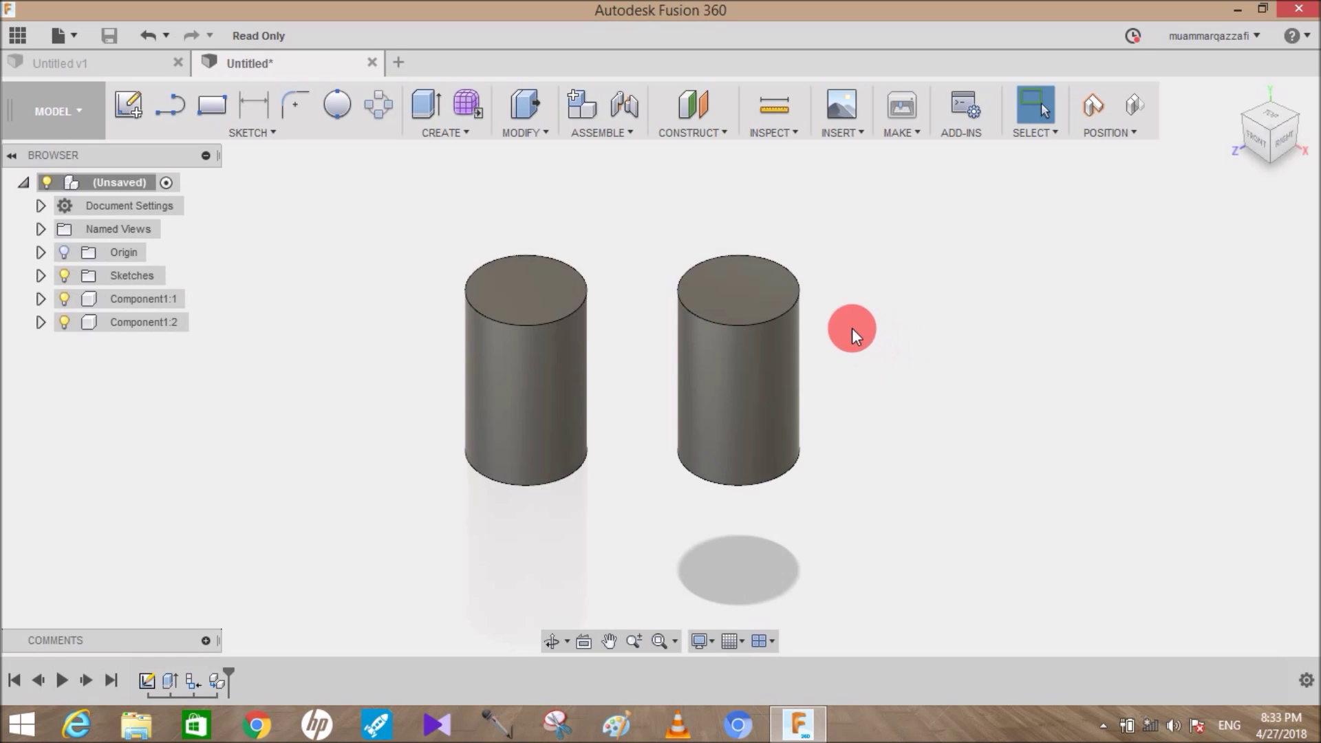
pyautogui.click(531, 137)
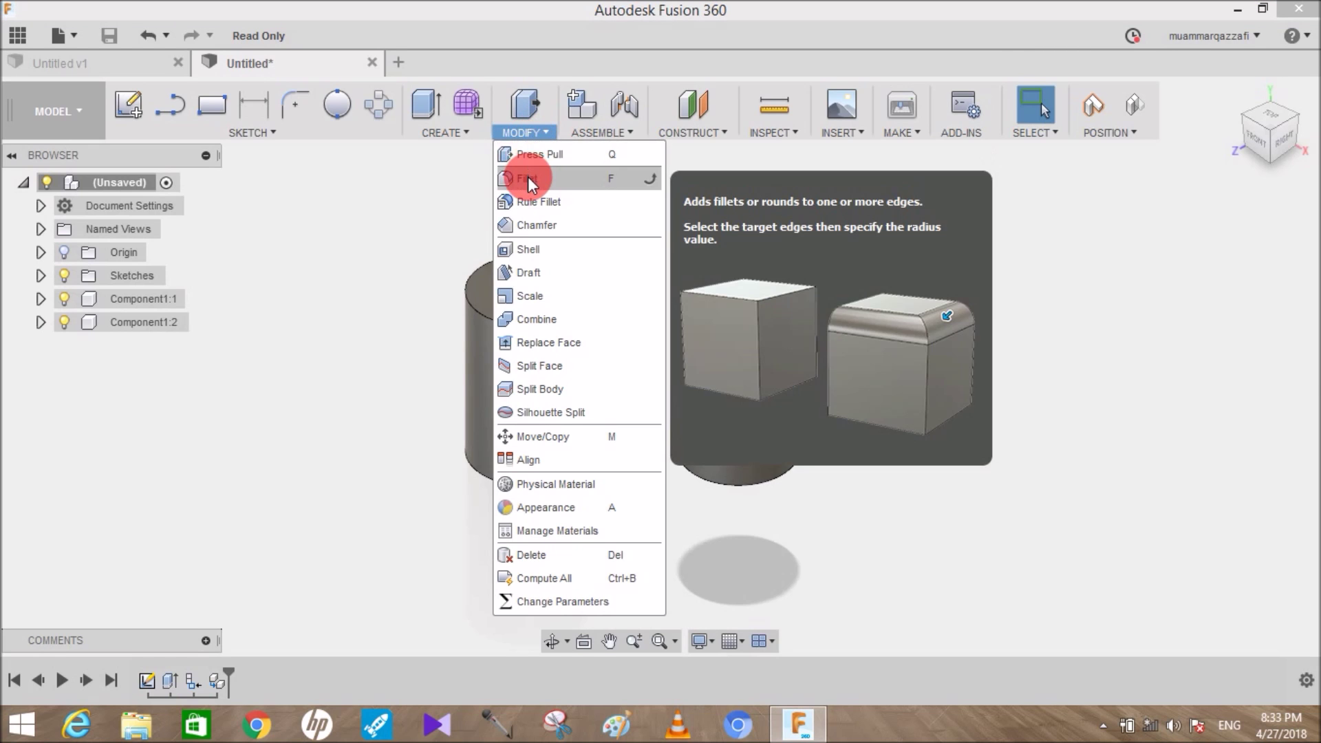
pyautogui.click(516, 171)
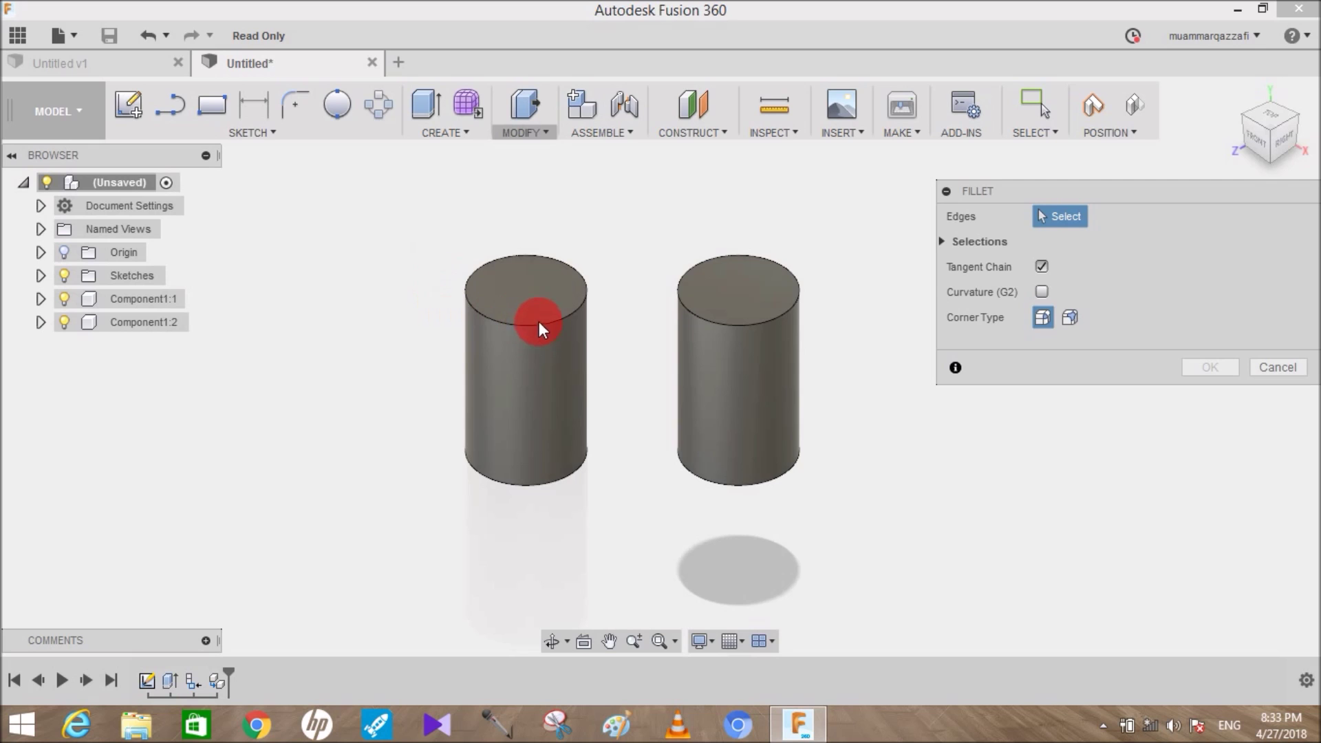
pyautogui.click(505, 320)
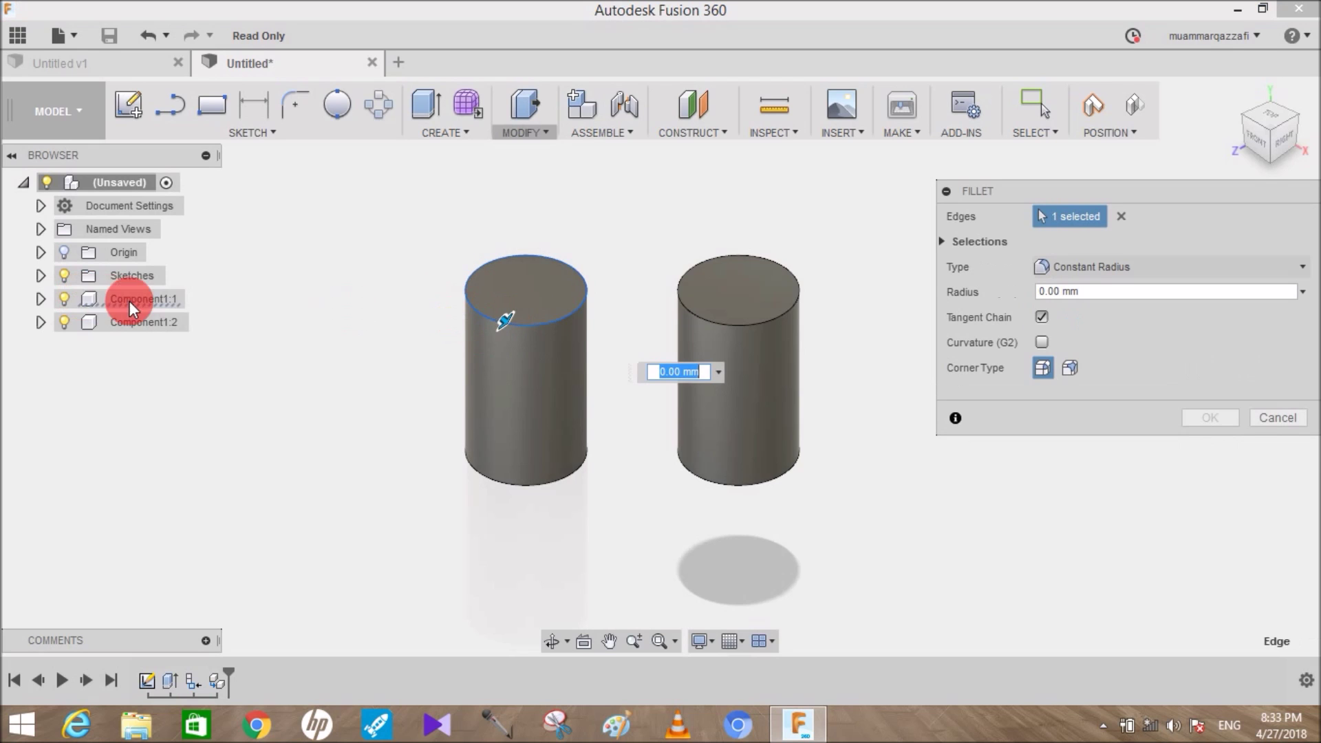
pyautogui.click(508, 322)
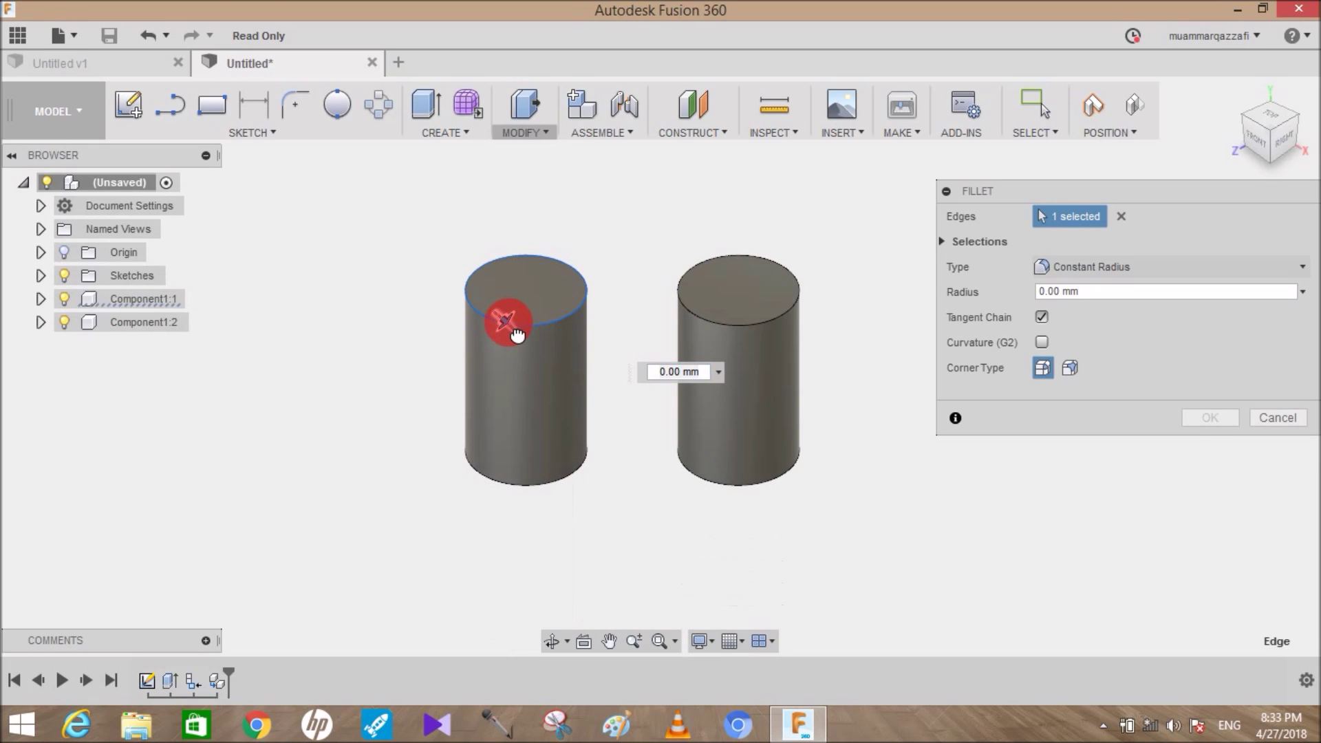
pyautogui.moveTo(516, 335); pyautogui.dragTo(815, 320)
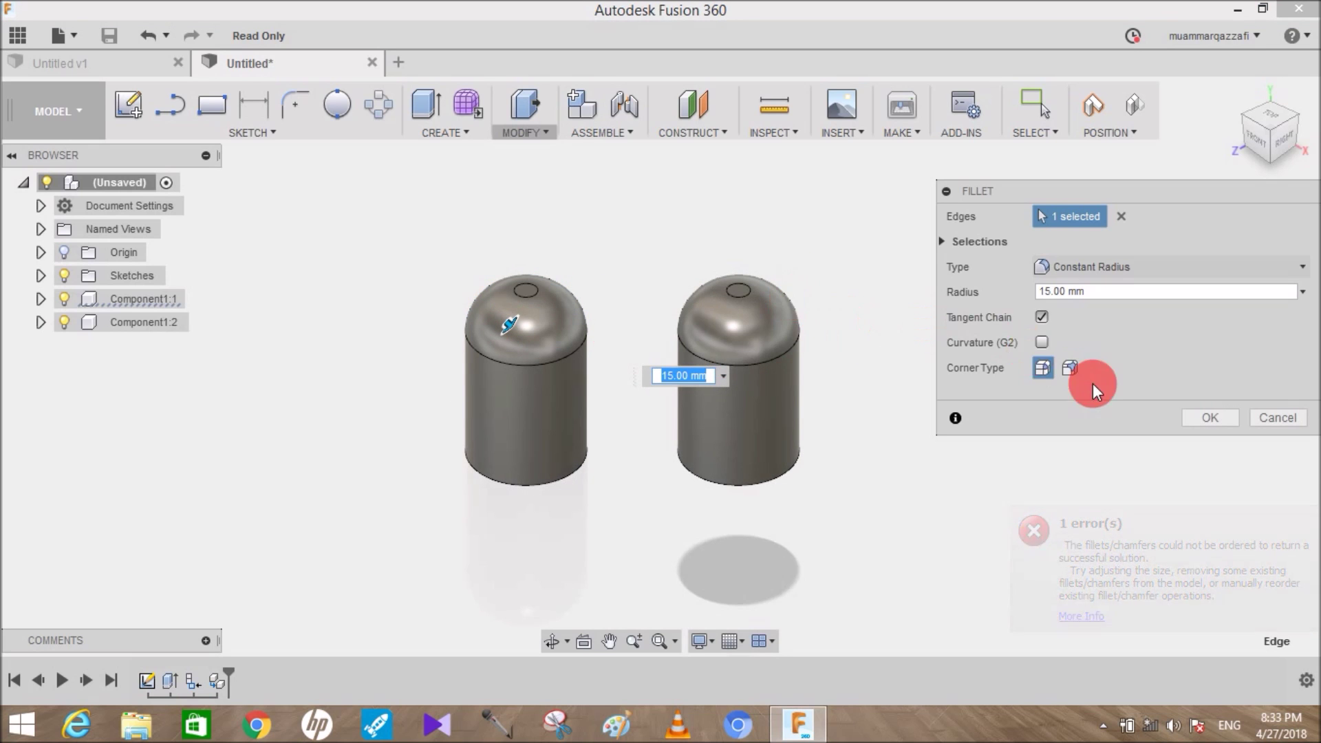
pyautogui.click(1207, 414)
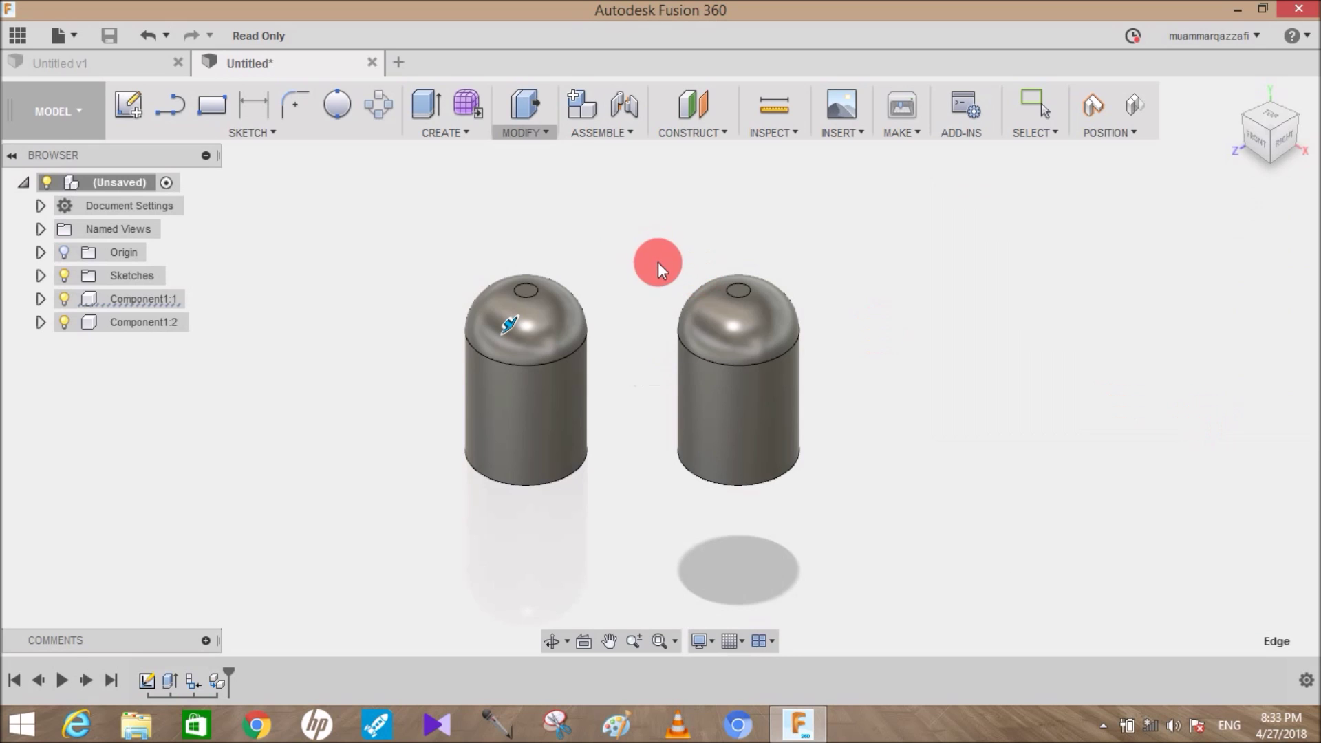
pyautogui.click(523, 134)
pyautogui.click(522, 180)
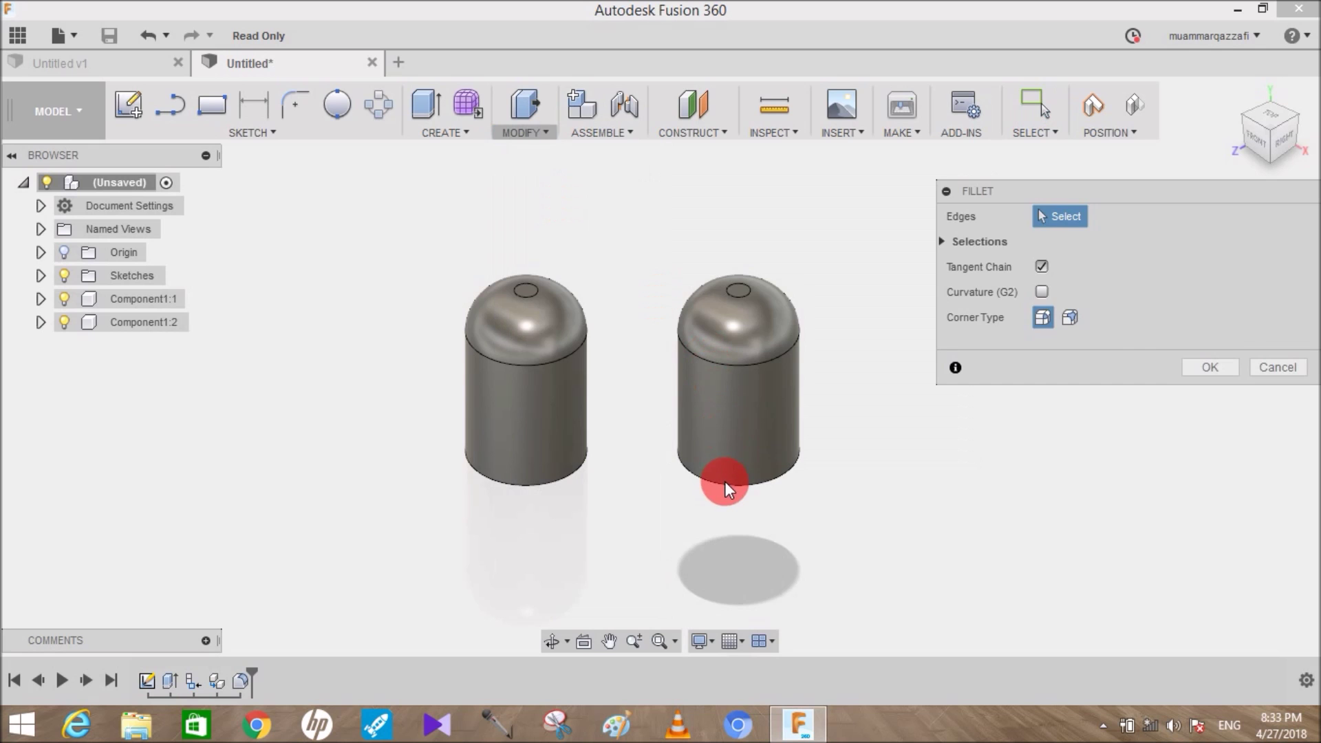
pyautogui.click(1268, 366)
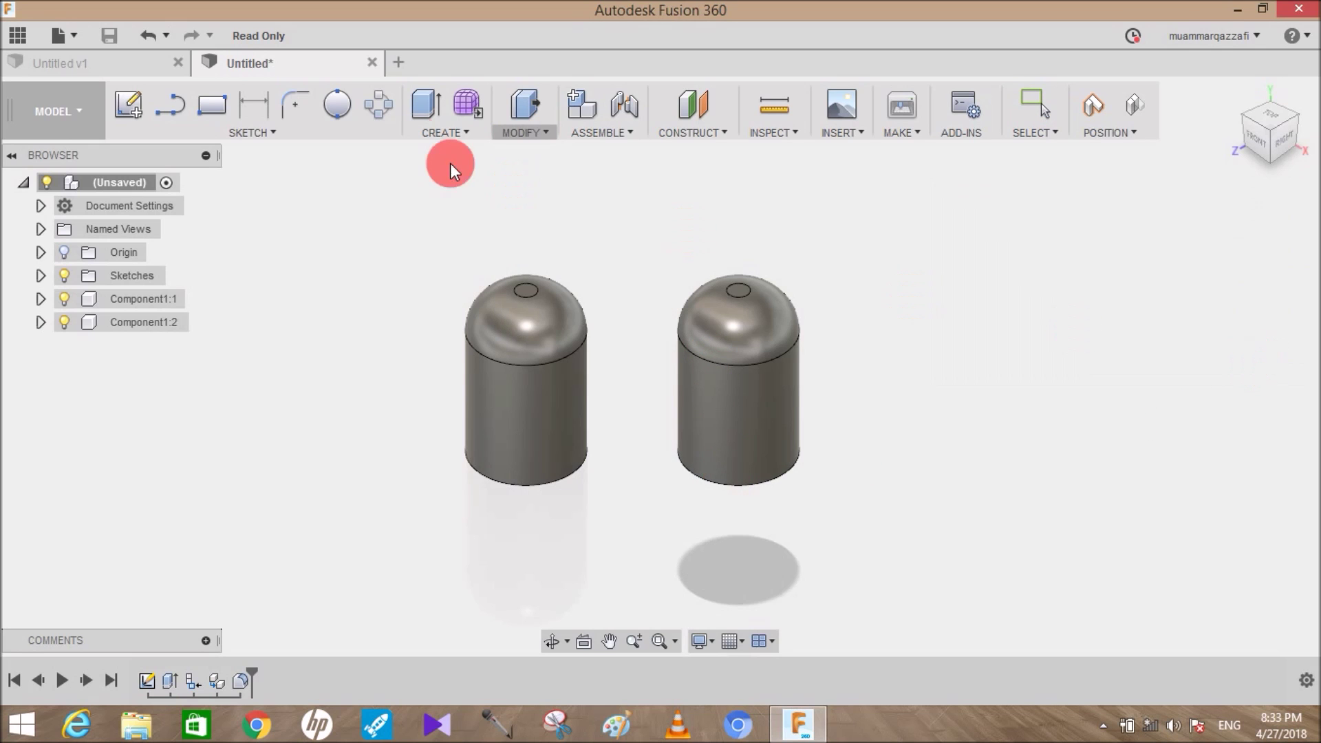
# Extrude the right cylinder's top circle 20 mm with Join to form a neck.
pyautogui.click(422, 108)
pyautogui.click(745, 294)
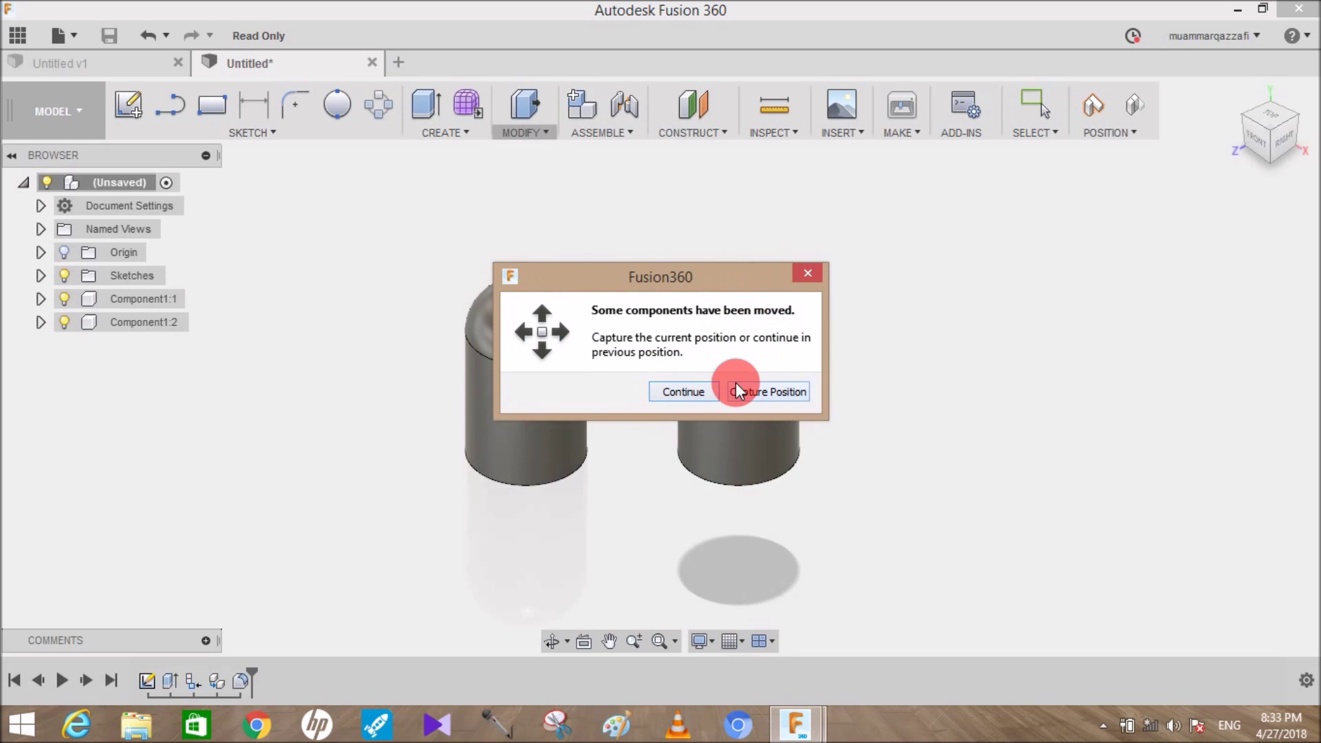
pyautogui.click(736, 391)
pyautogui.click(742, 290)
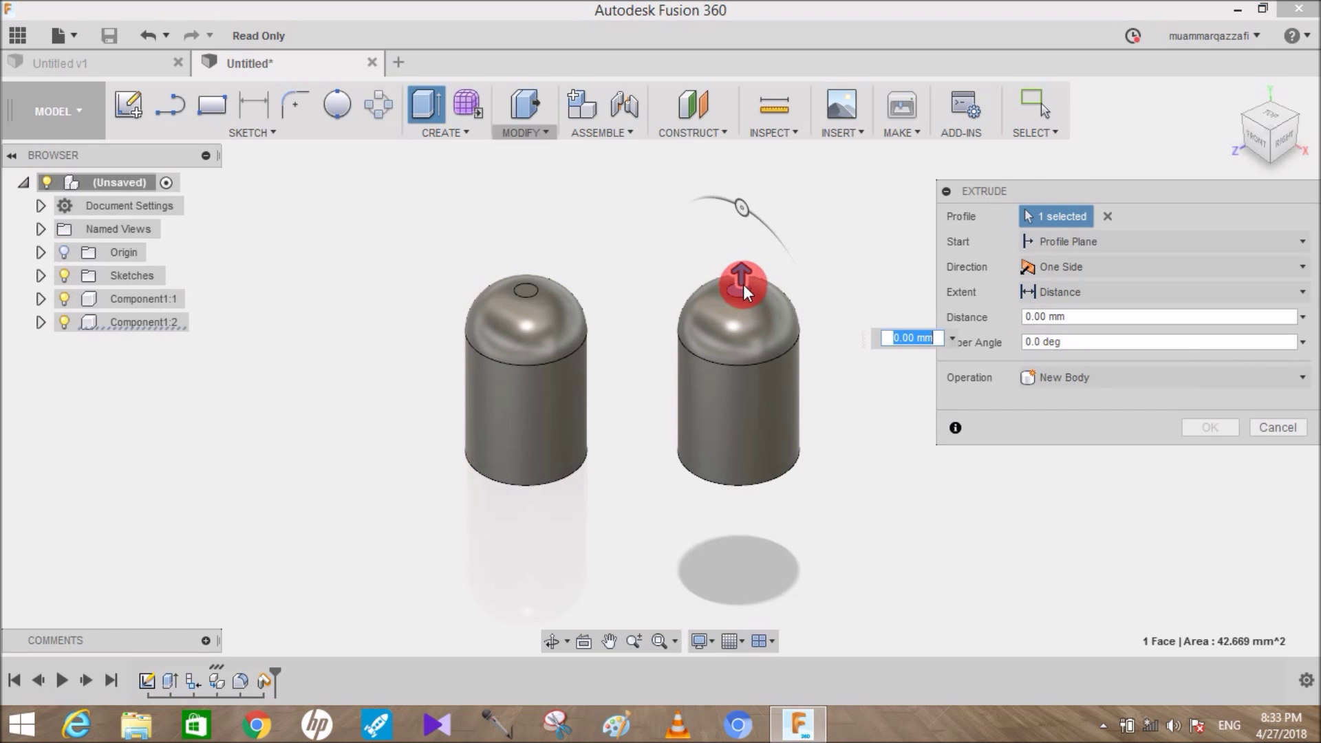
pyautogui.moveTo(743, 270); pyautogui.dragTo(741, 220)
pyautogui.click(1210, 427)
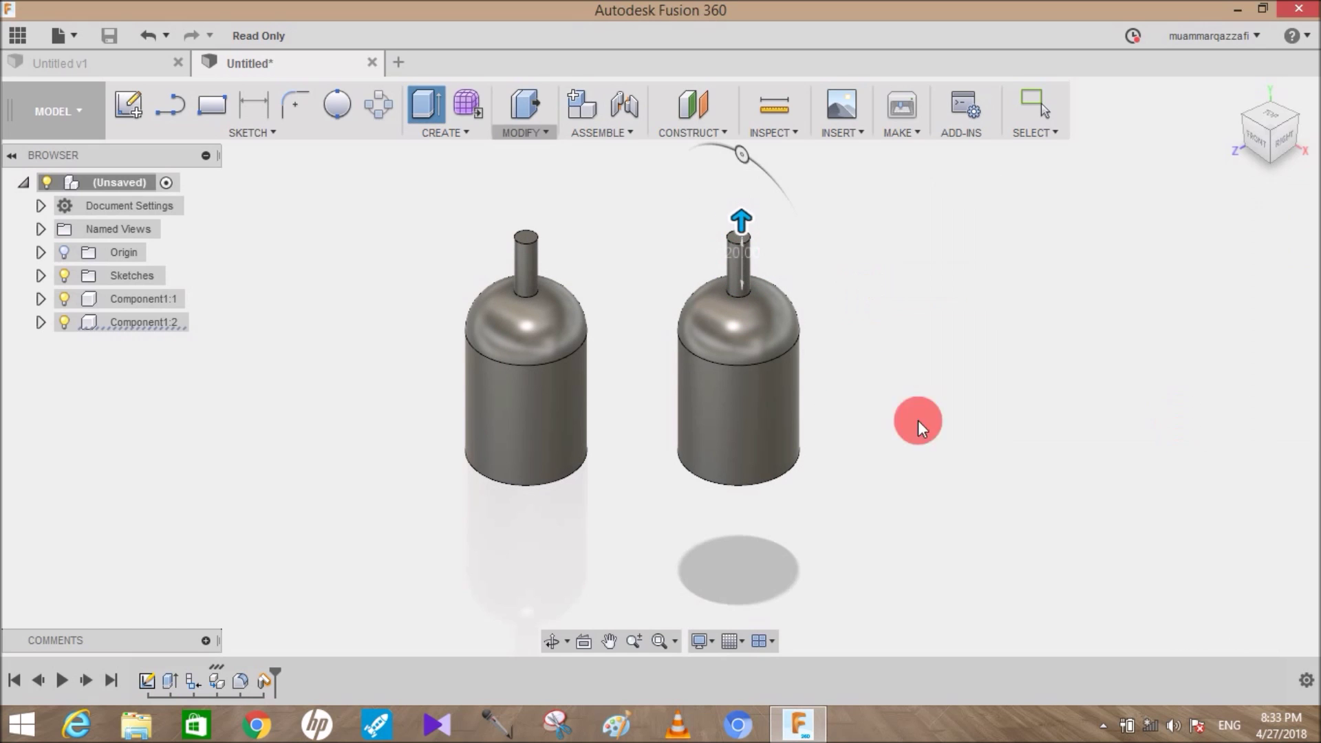
pyautogui.rightClick(85, 371)
# Paste New an independent bottle, Component2:1, and move it to the front-left of the pair.
pyautogui.click(100, 480)
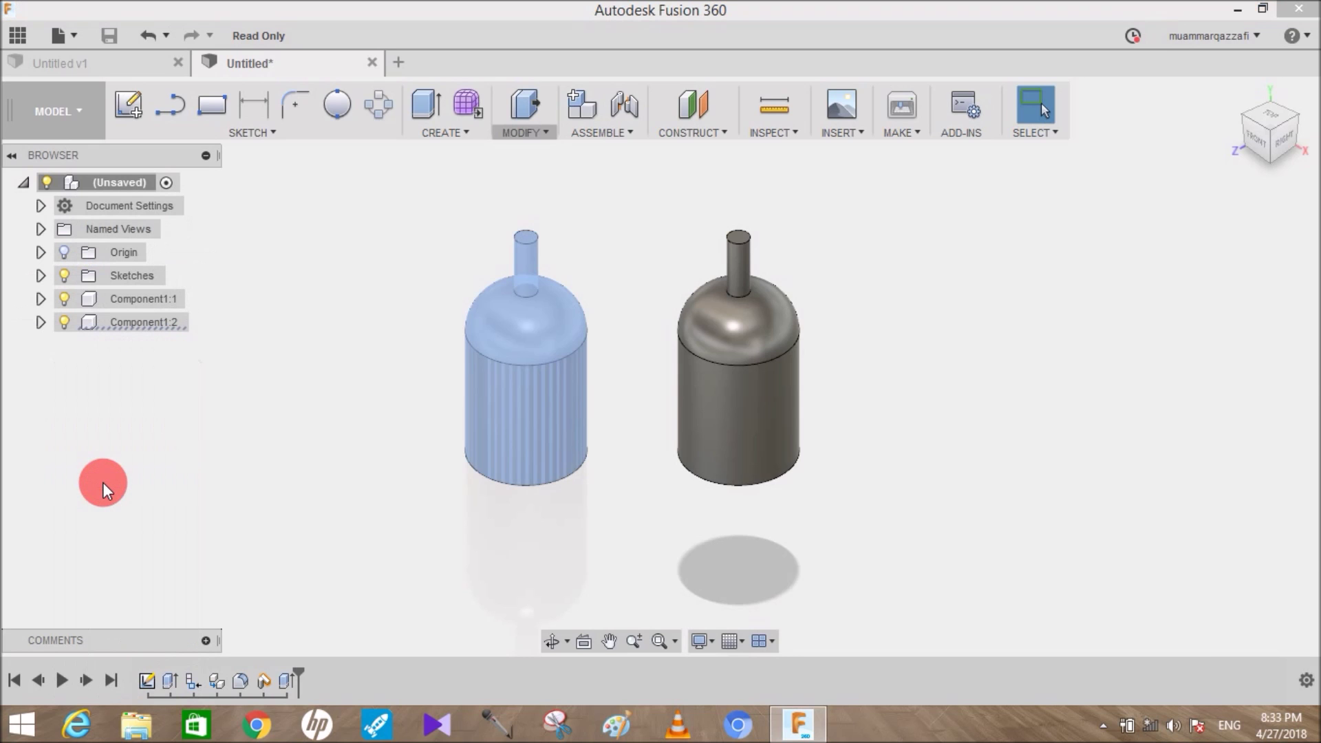
pyautogui.moveTo(537, 354); pyautogui.dragTo(416, 447)
pyautogui.click(1219, 543)
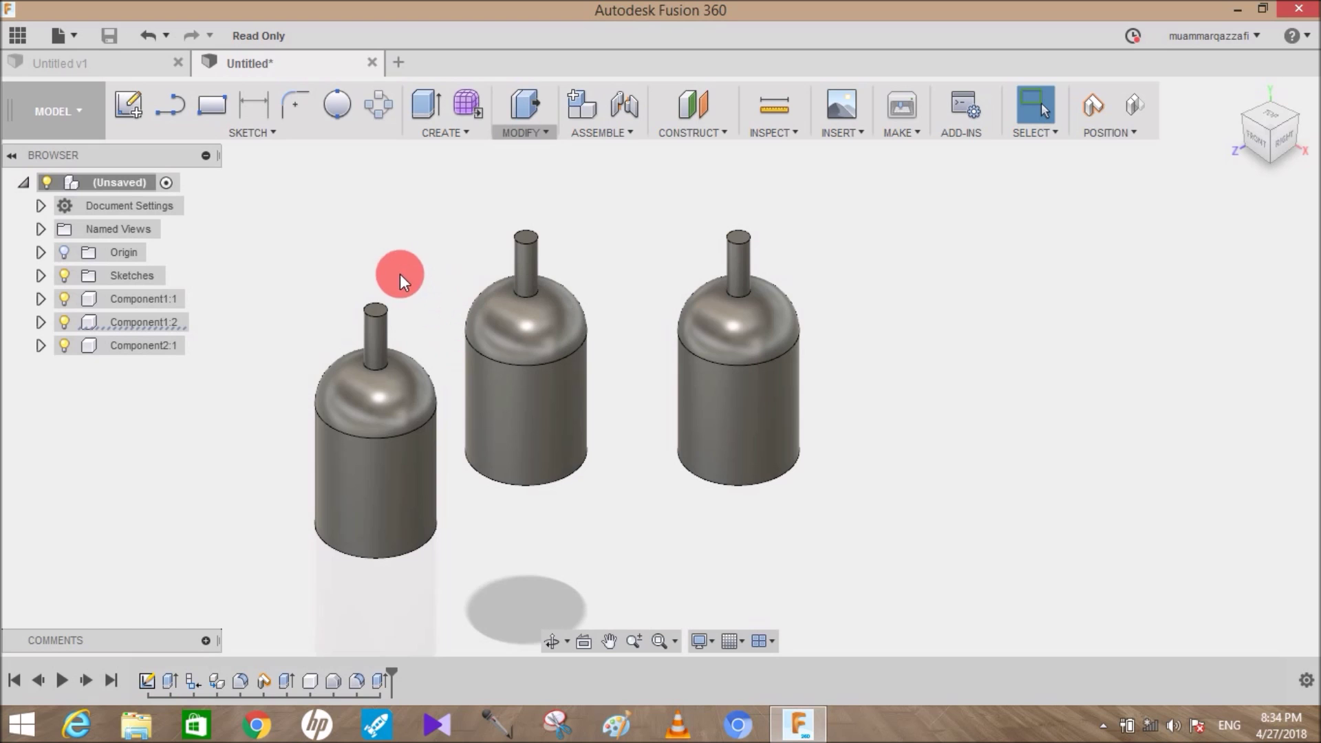
# Extrude the left bottle's neck top face 5 mm with Join.
pyautogui.click(441, 106)
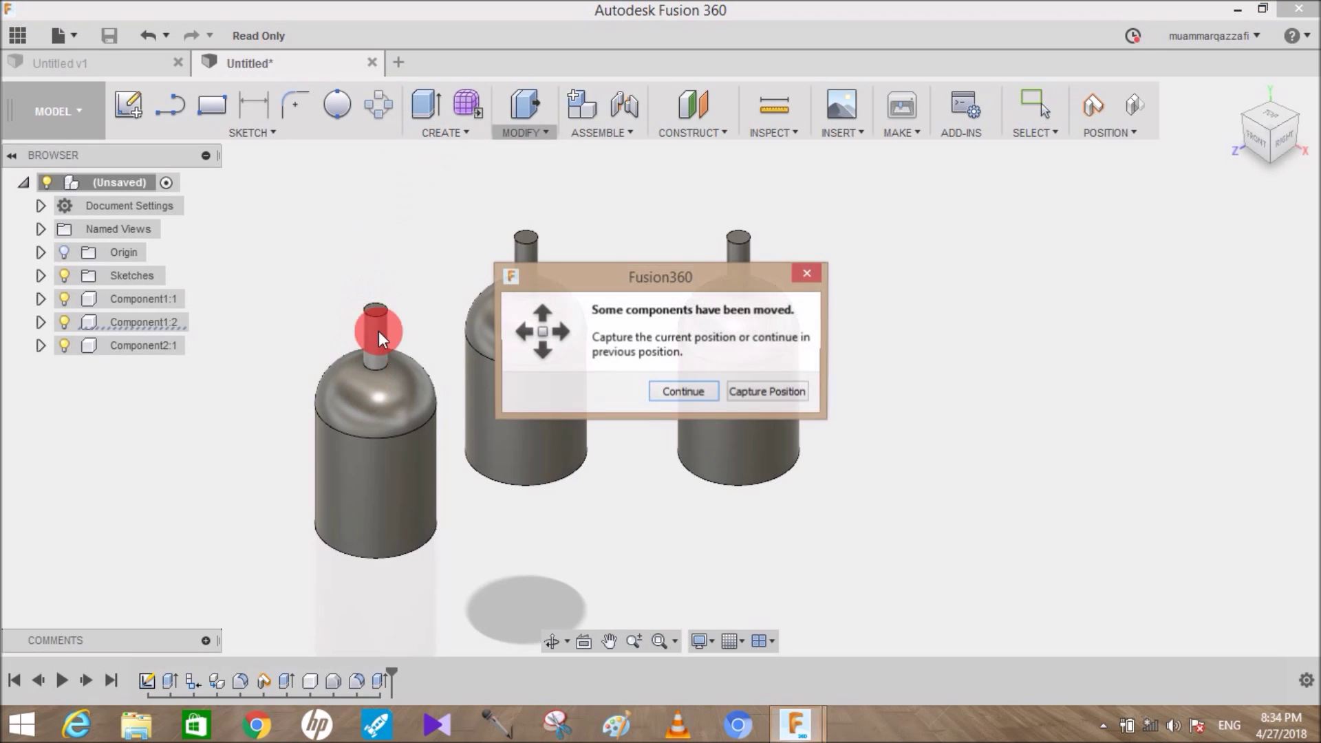
pyautogui.click(710, 377)
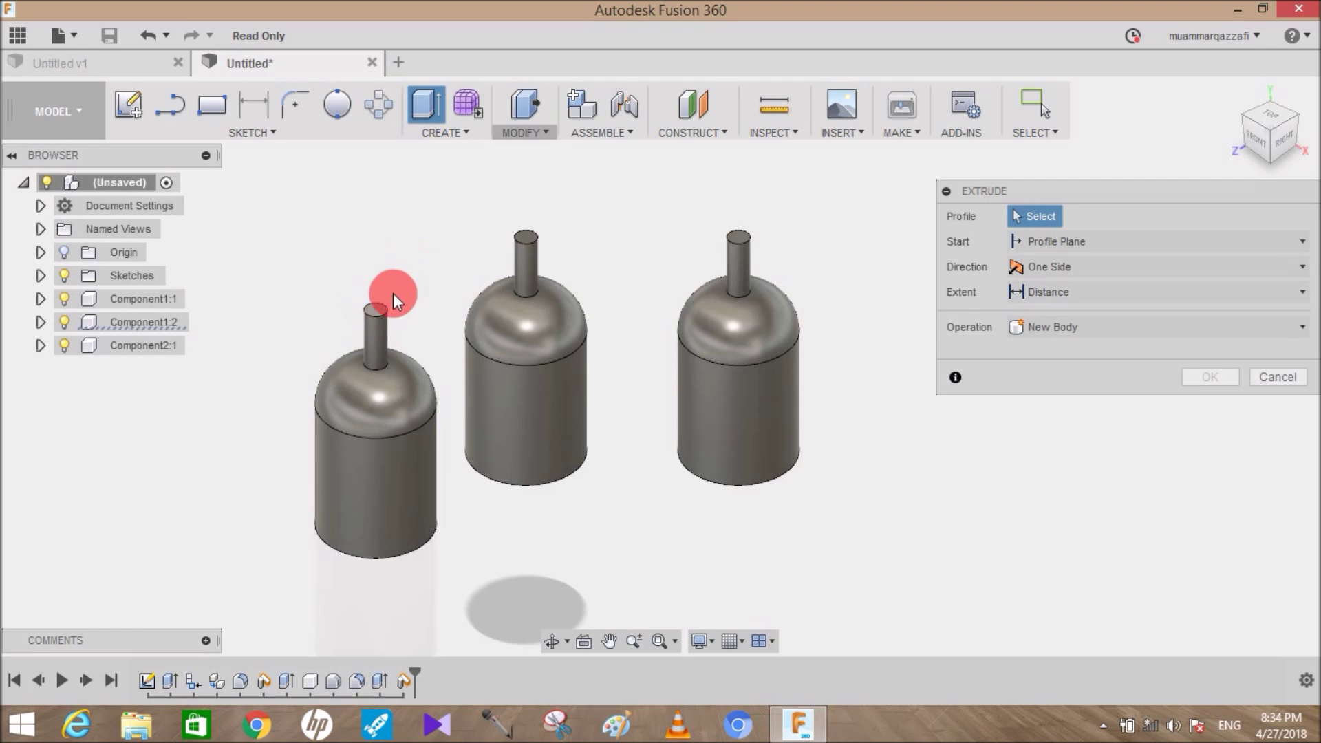
pyautogui.click(373, 309)
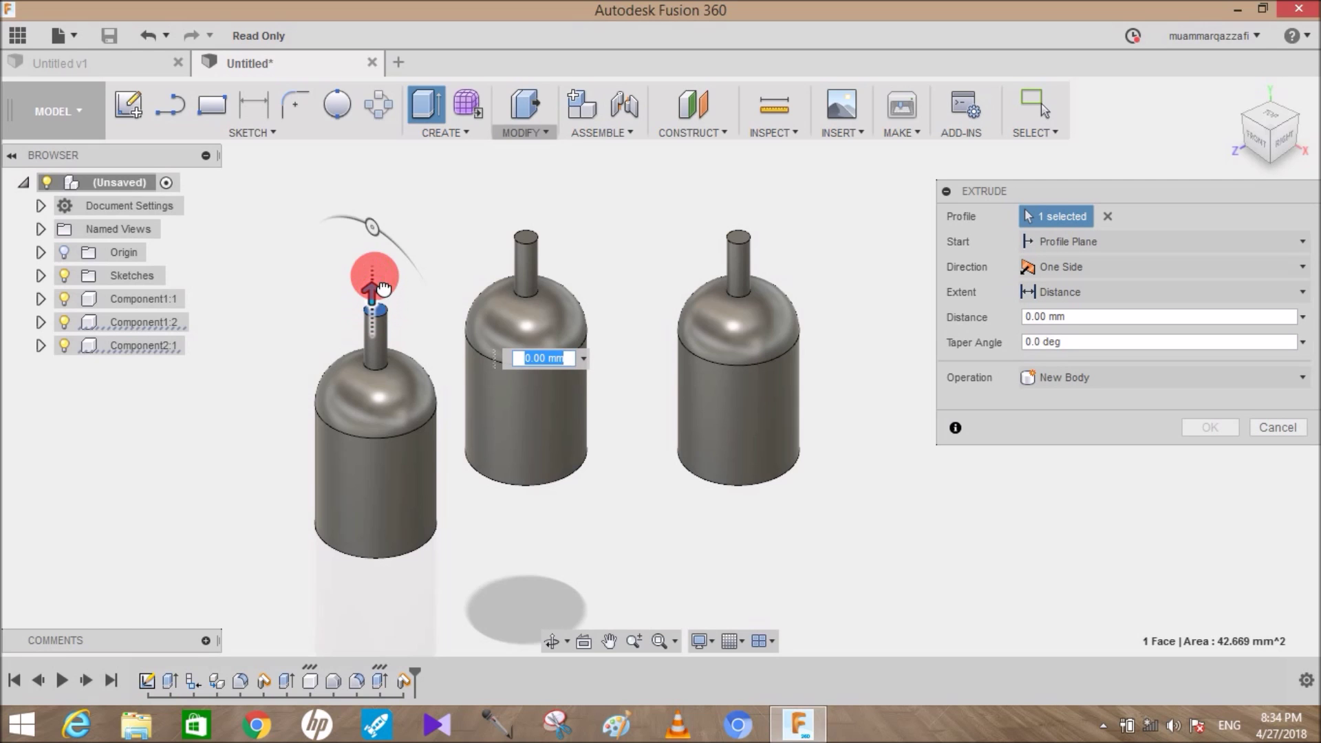
pyautogui.moveTo(383, 259); pyautogui.dragTo(372, 281)
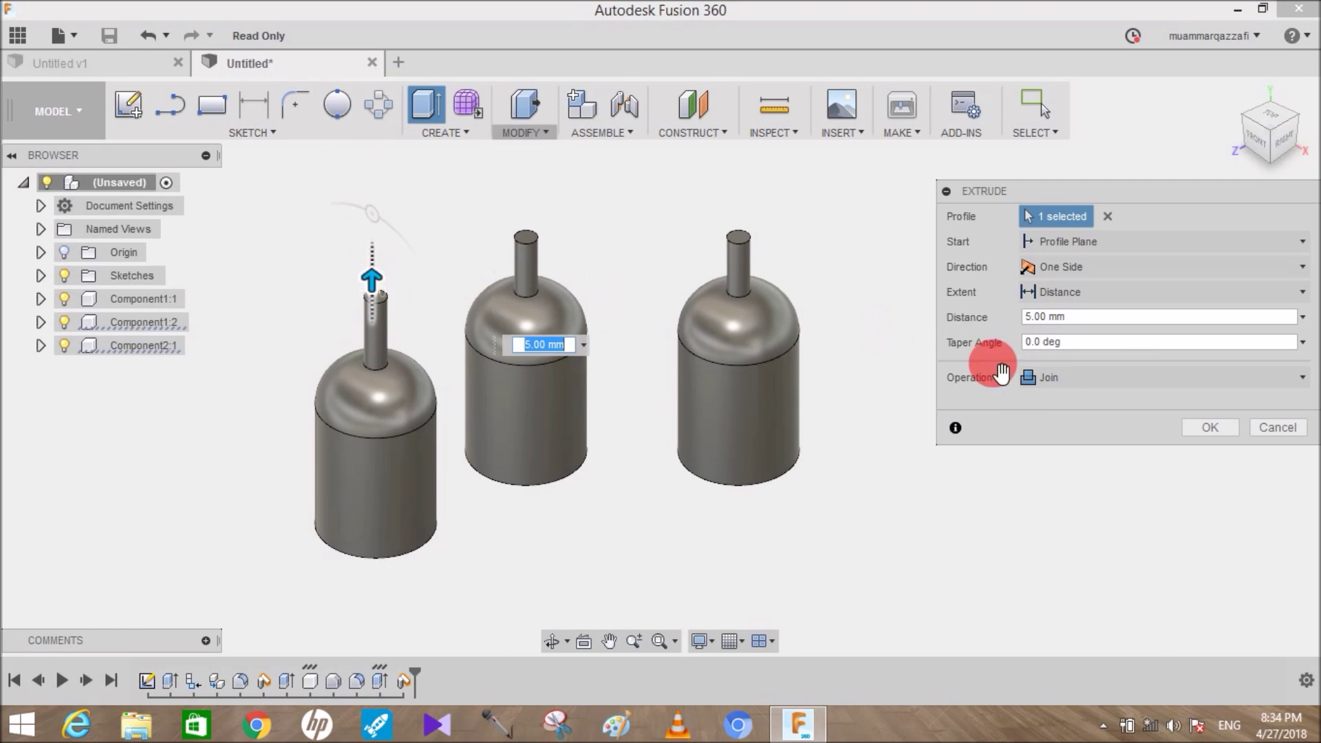
pyautogui.click(1198, 426)
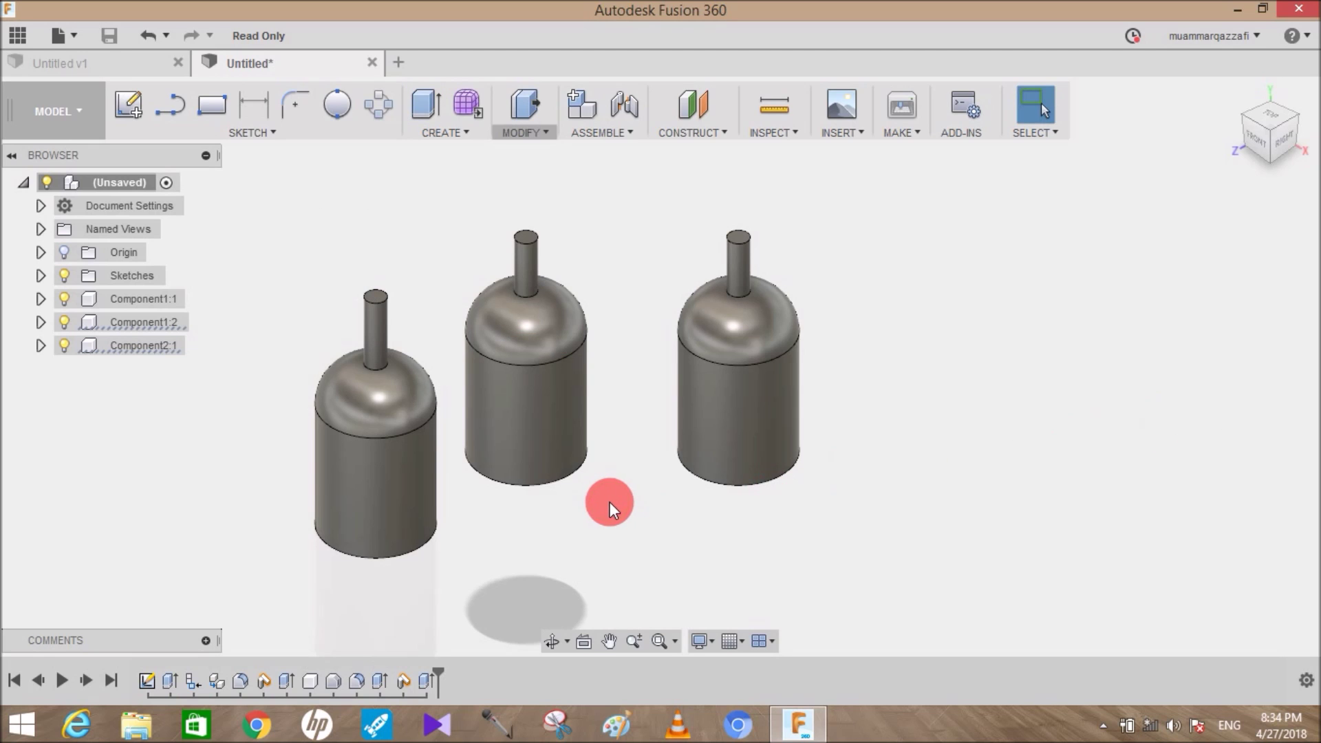
pyautogui.rightClick(943, 221)
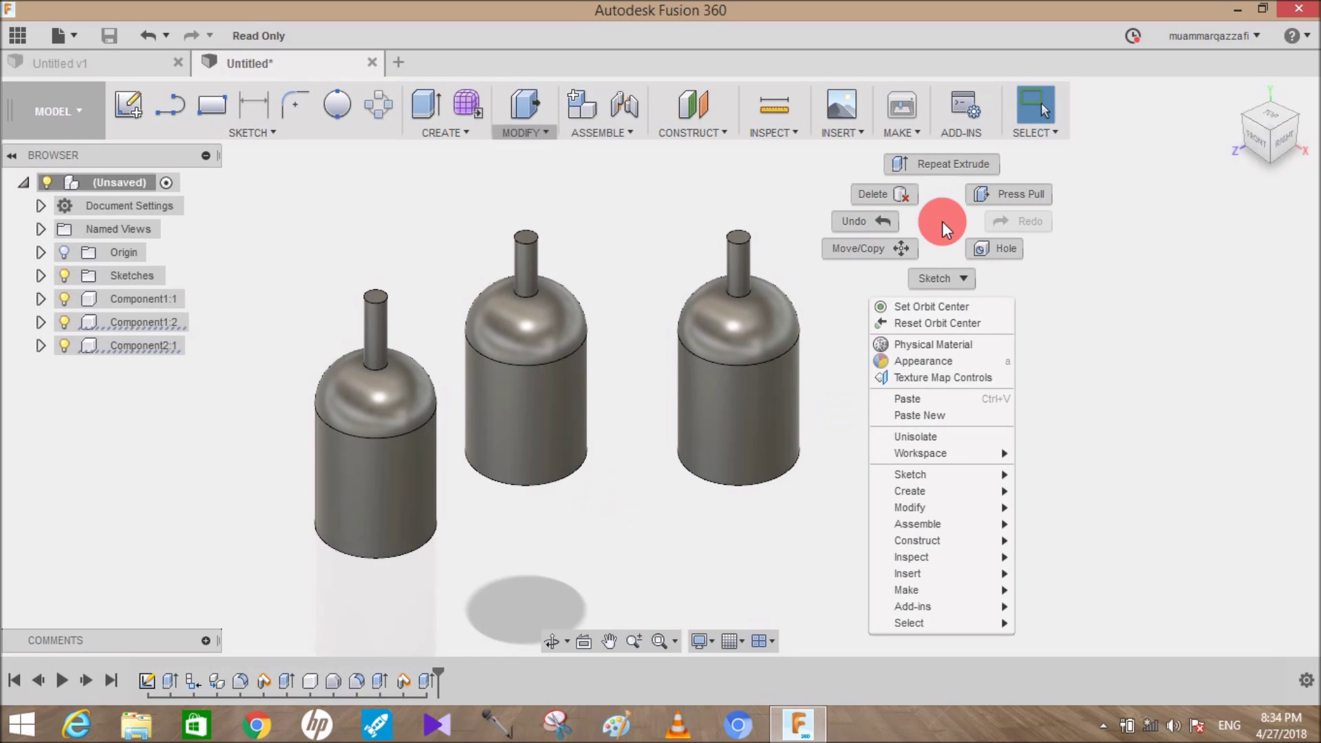
# Apply Aluminum - Anodized Glossy (Blue) from Metal > Aluminum to the left bottle.
pyautogui.click(926, 365)
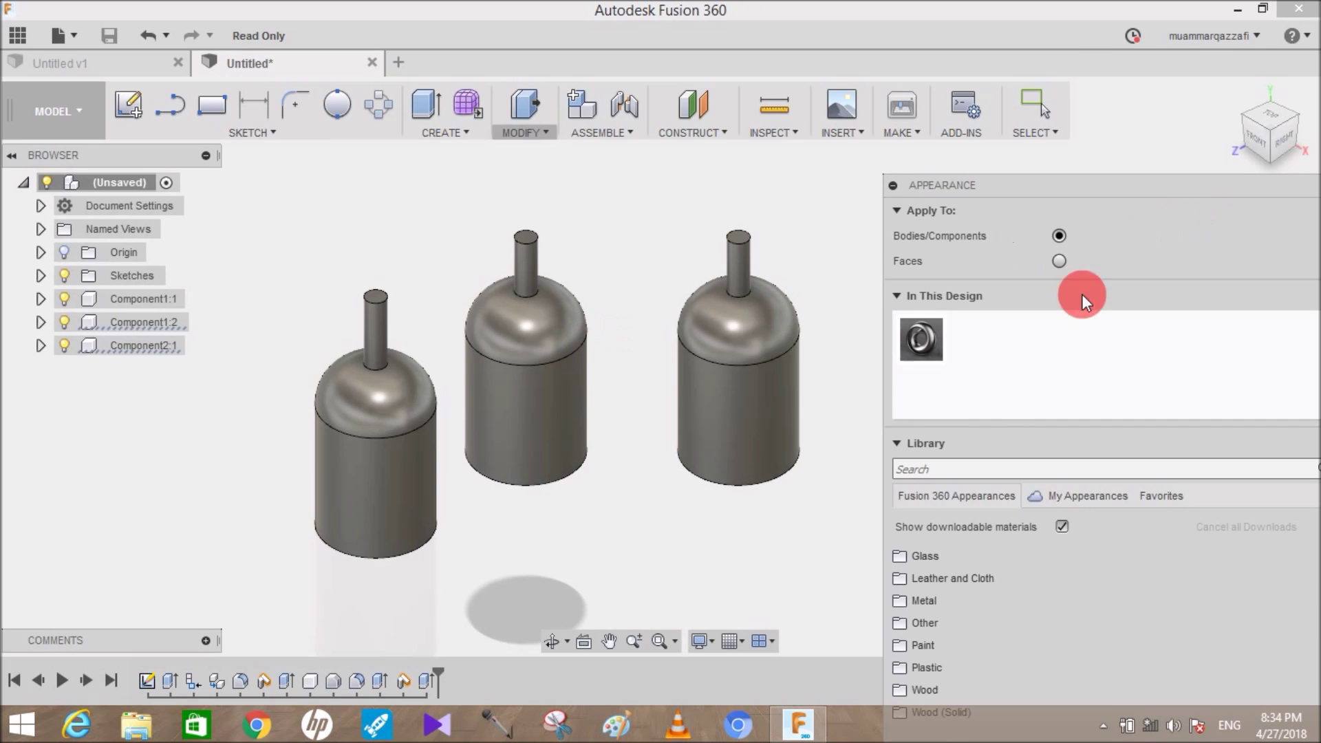
pyautogui.click(944, 600)
pyautogui.click(972, 625)
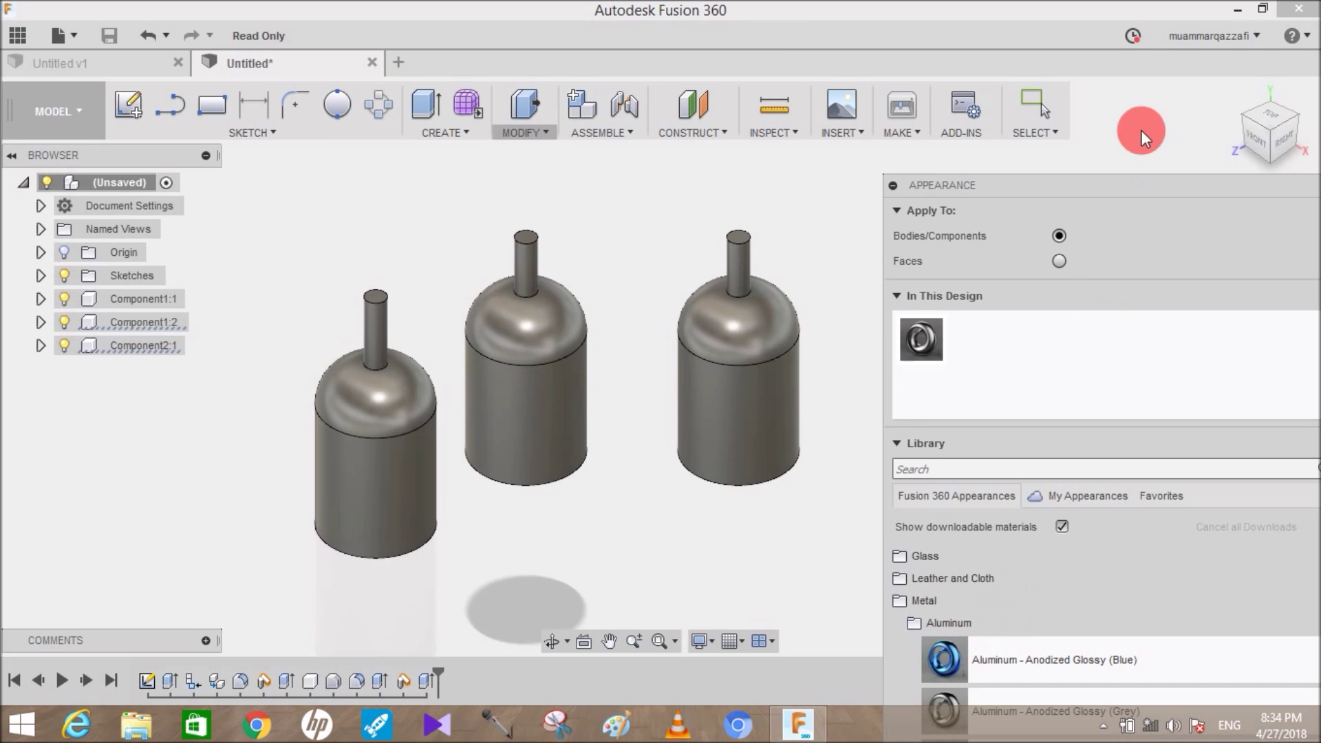
pyautogui.moveTo(1092, 194); pyautogui.dragTo(1051, 72)
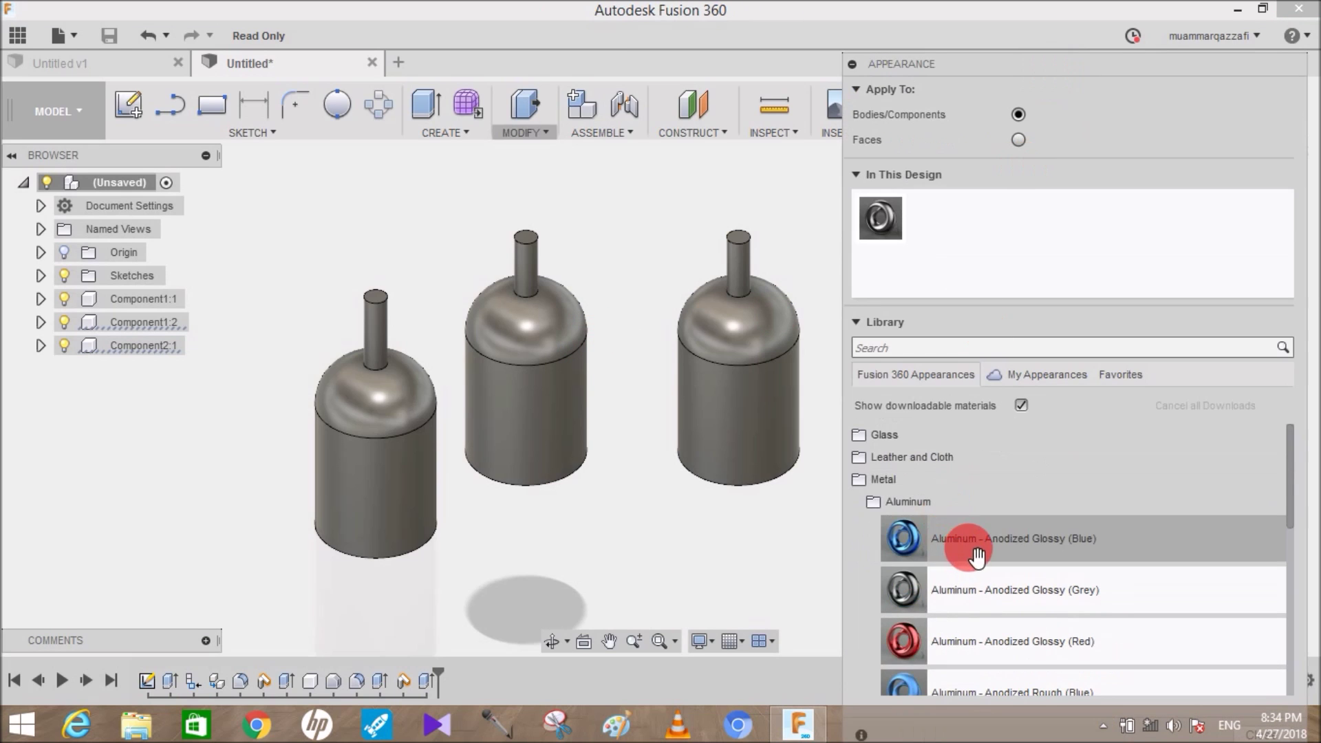
pyautogui.moveTo(970, 548); pyautogui.dragTo(373, 498)
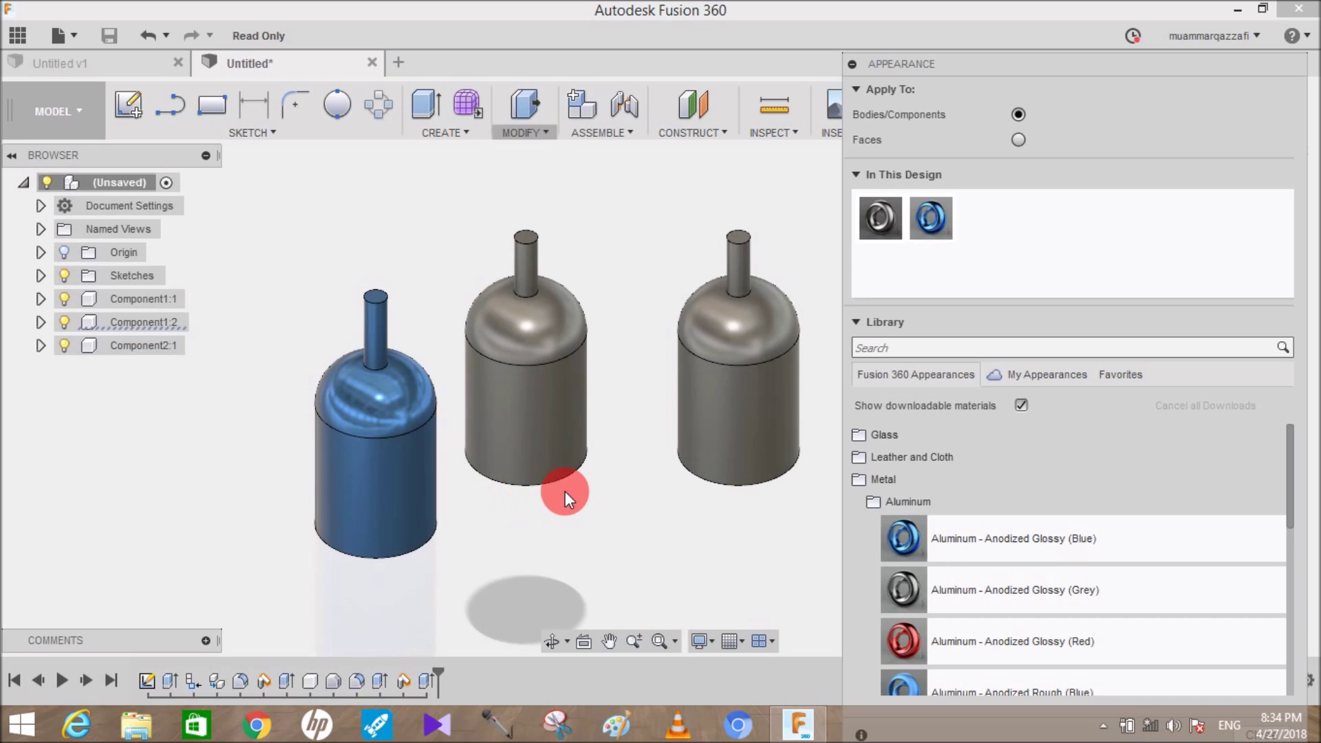
pyautogui.click(410, 485)
pyautogui.click(236, 452)
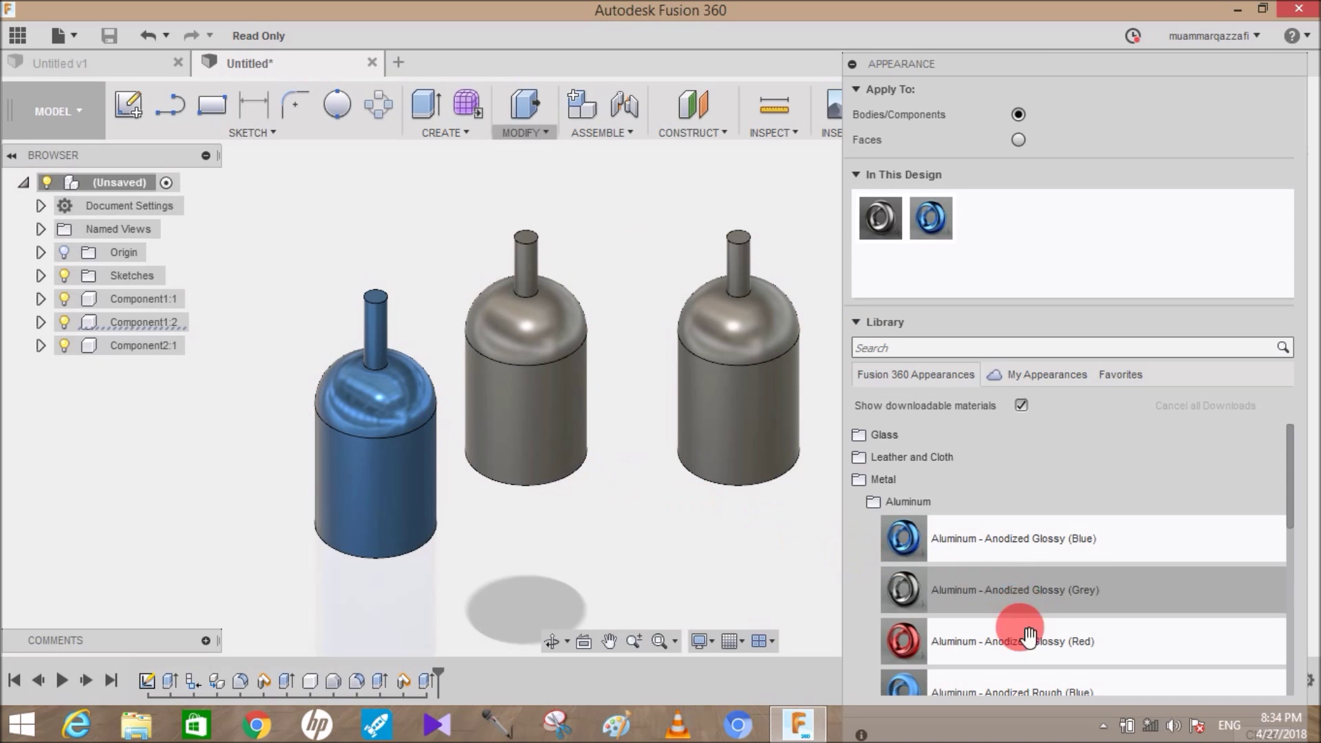
# Try Anodized Glossy (Red) on the middle bottle, then apply Anodized Rough (Blue) to the linked bottles.
pyautogui.moveTo(923, 651); pyautogui.dragTo(534, 393)
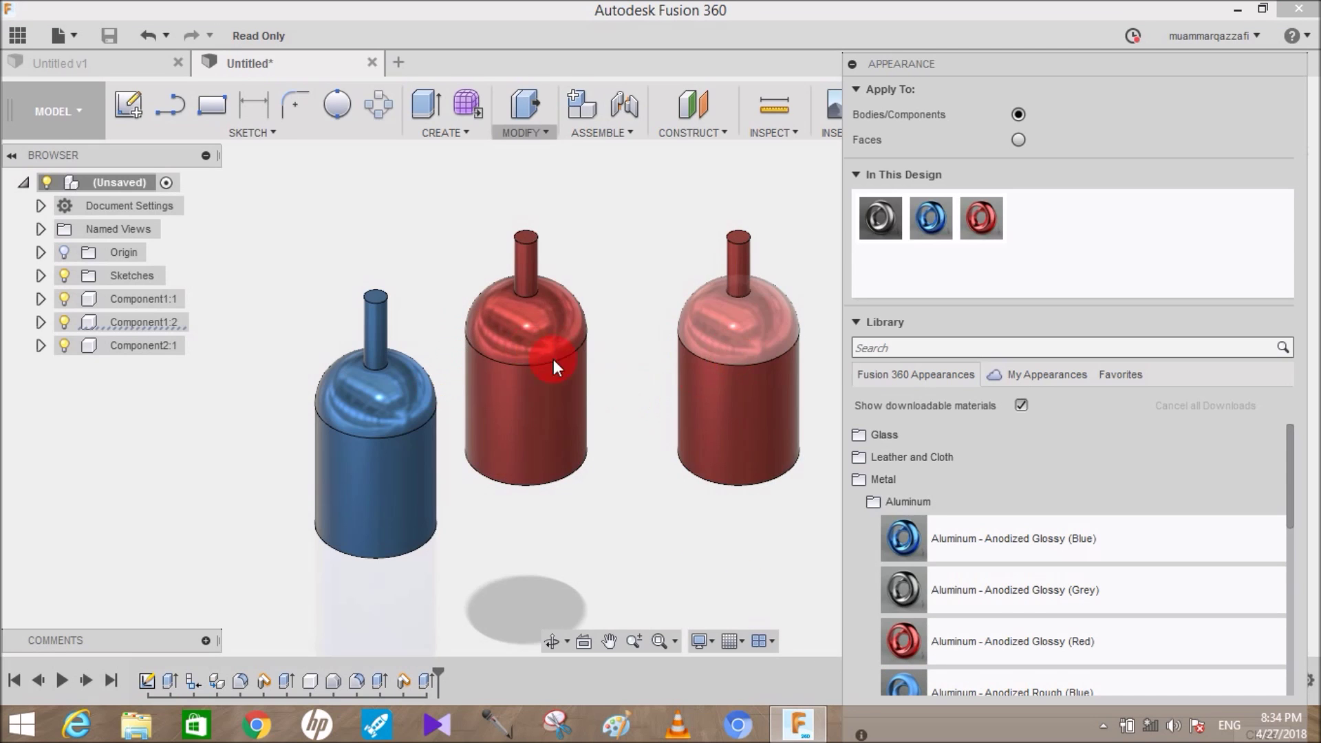
pyautogui.click(955, 643)
pyautogui.scroll(-1, 953, 650)
pyautogui.moveTo(954, 650); pyautogui.dragTo(760, 426)
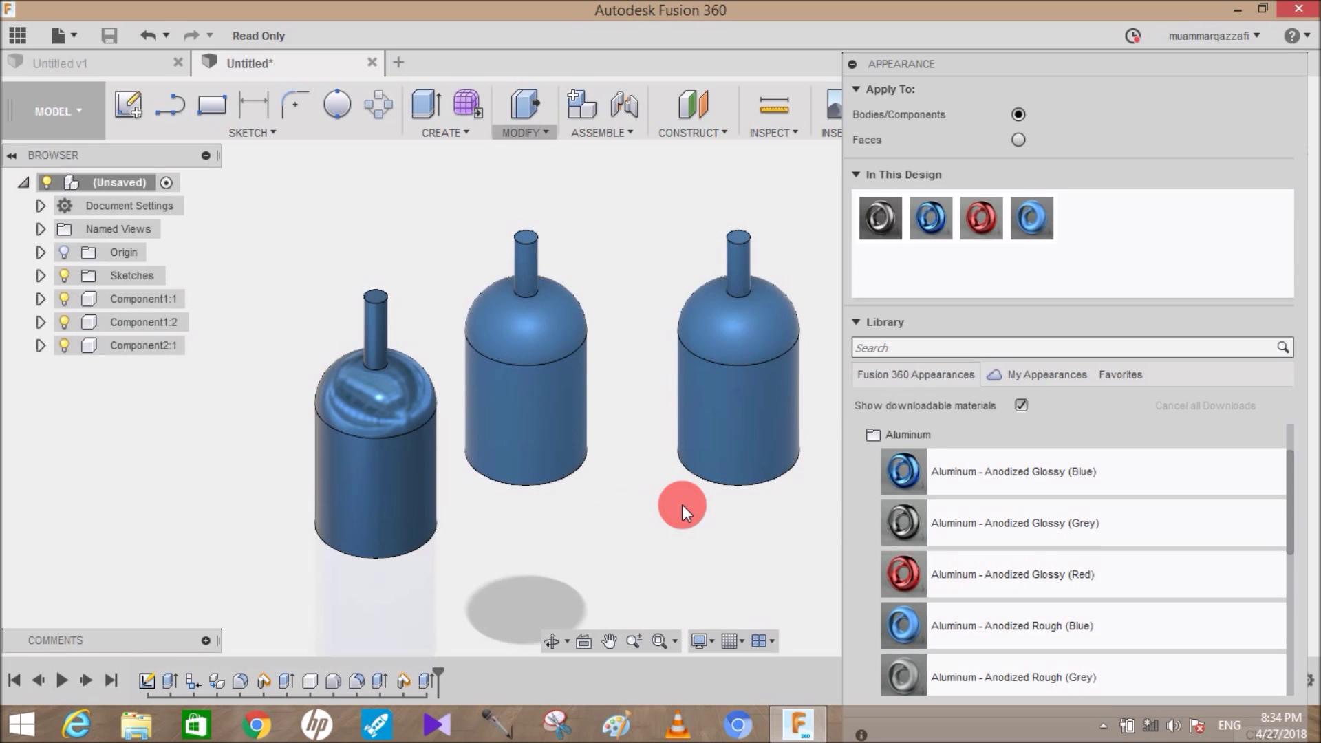